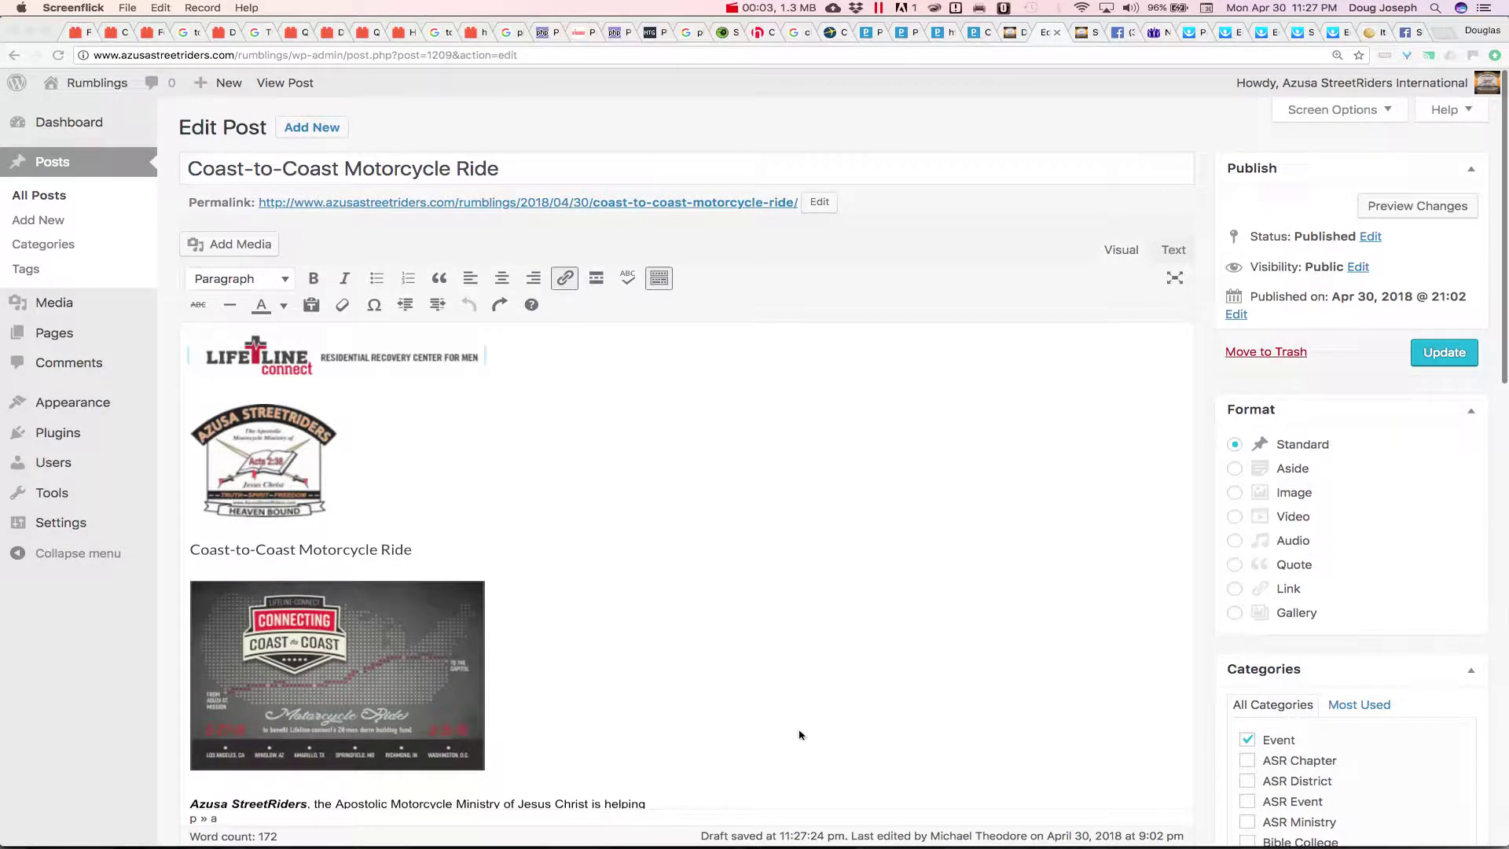
Add an empty line above the Lifeline logo in the post editor.
{"action": "left_click", "coordinate": [605, 349]}
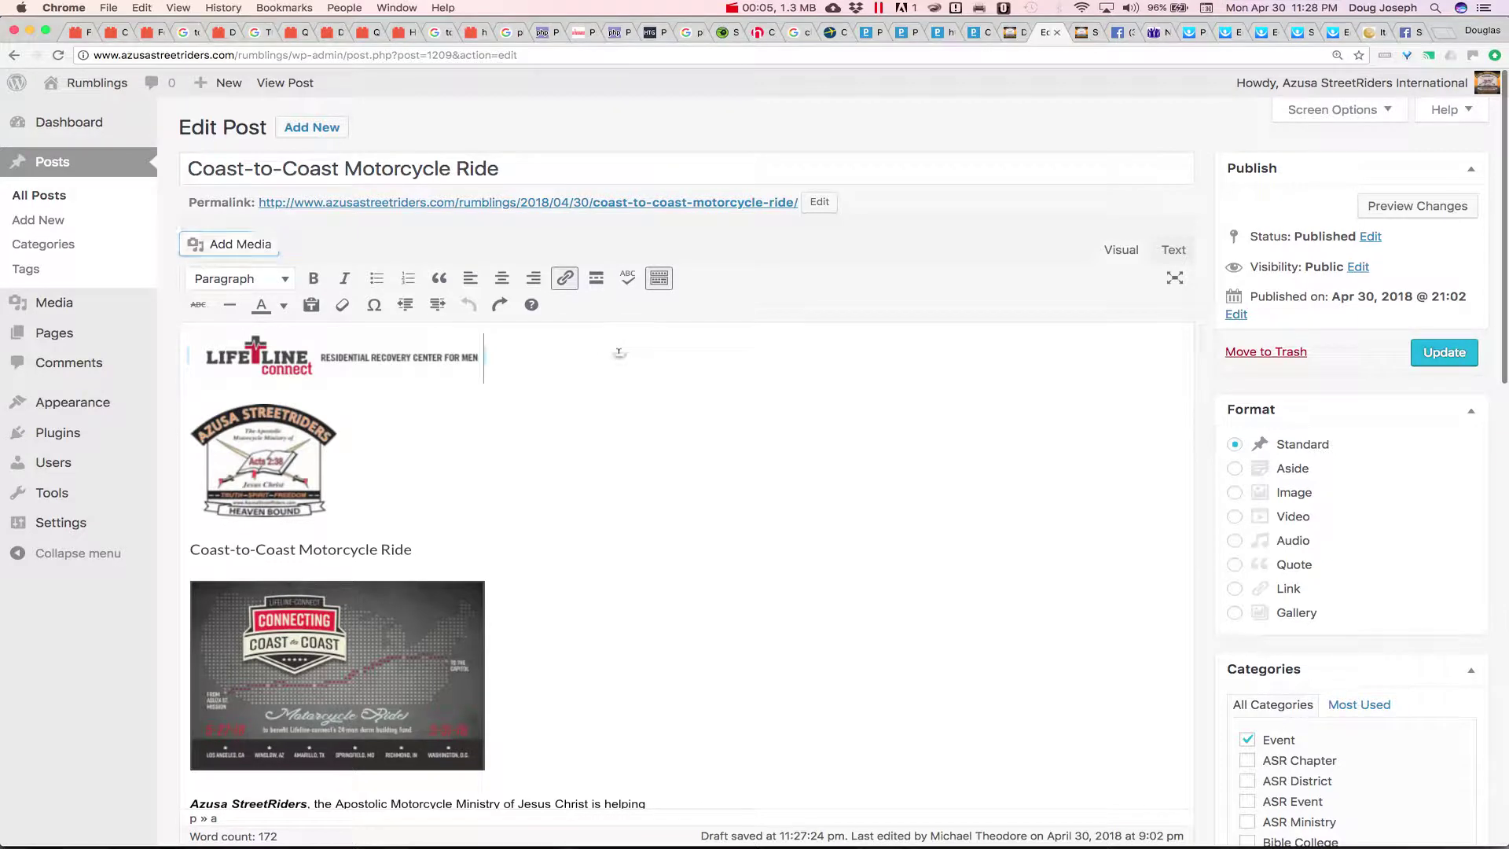
{"action": "key", "text": "Left"}
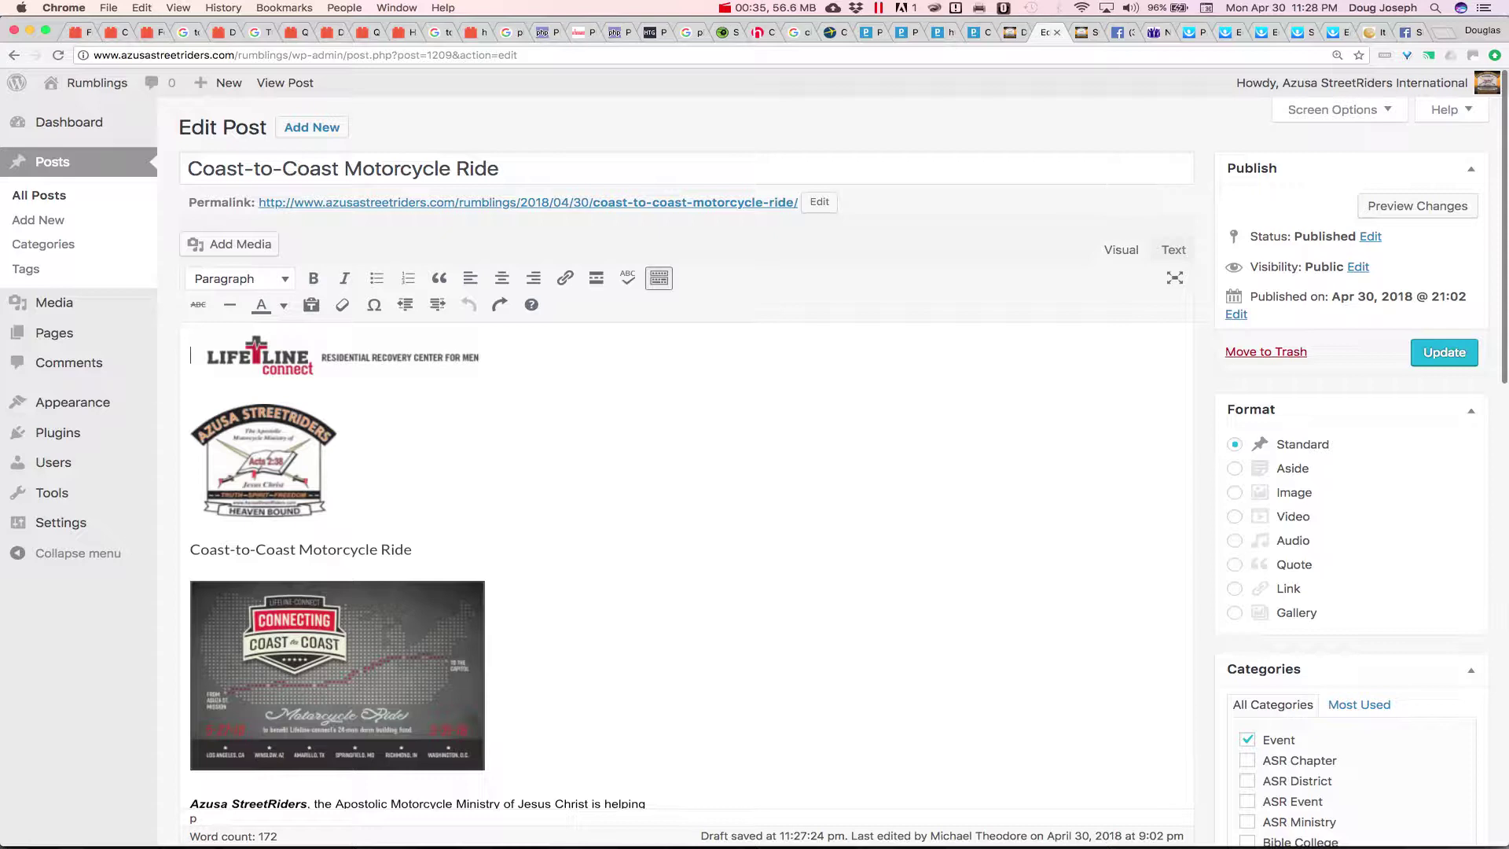
{"action": "key", "text": "Return"}
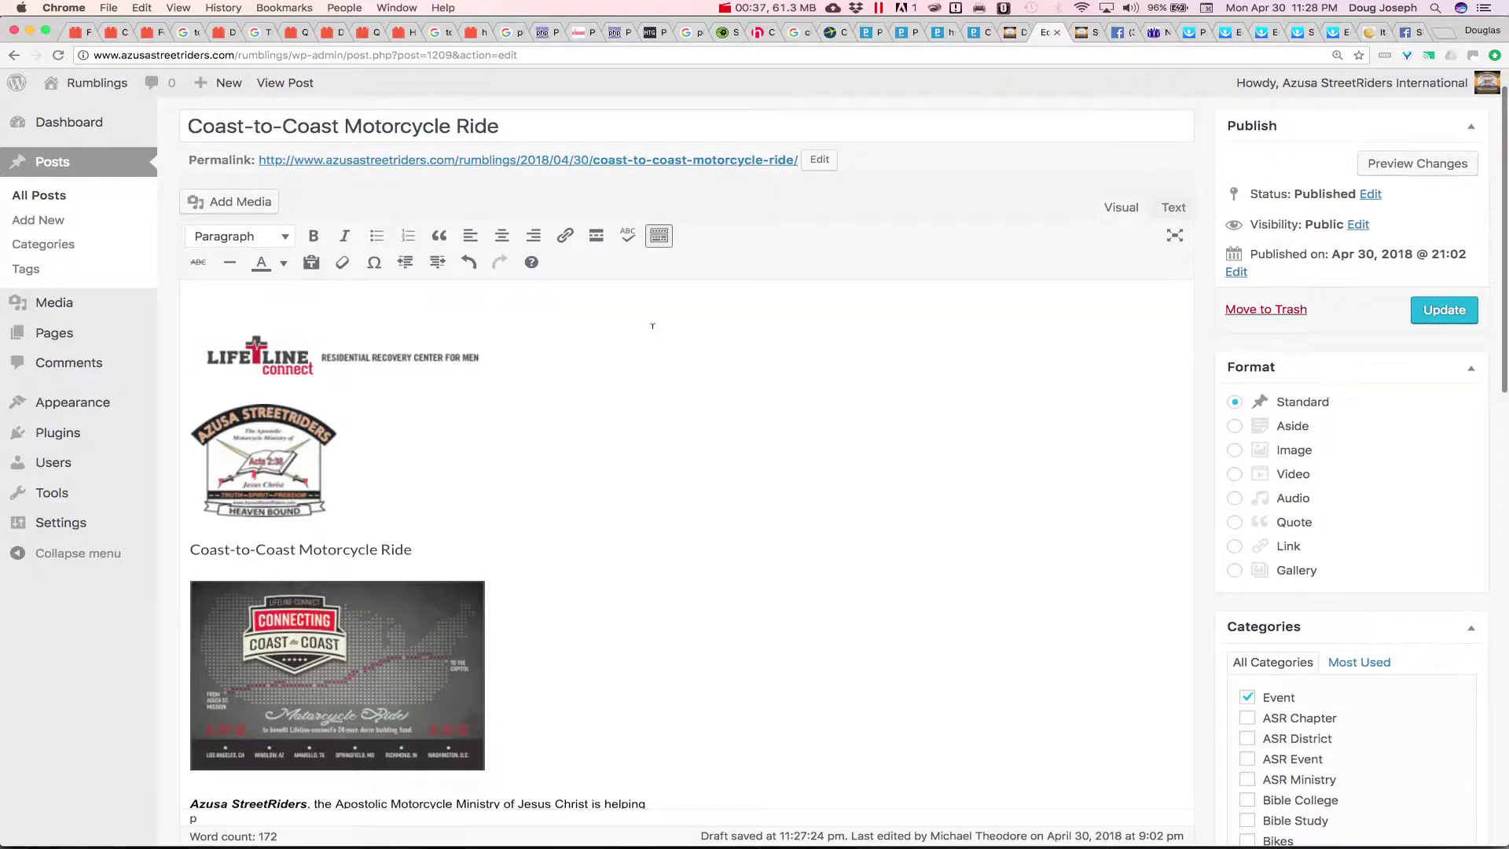
{"action": "scroll", "coordinate": [652, 325], "scroll_direction": "up", "scroll_amount": 1}
Upload ASR-Event-Lifeline-Connect.pdf from Finder into the media library.
{"action": "left_click", "coordinate": [246, 246]}
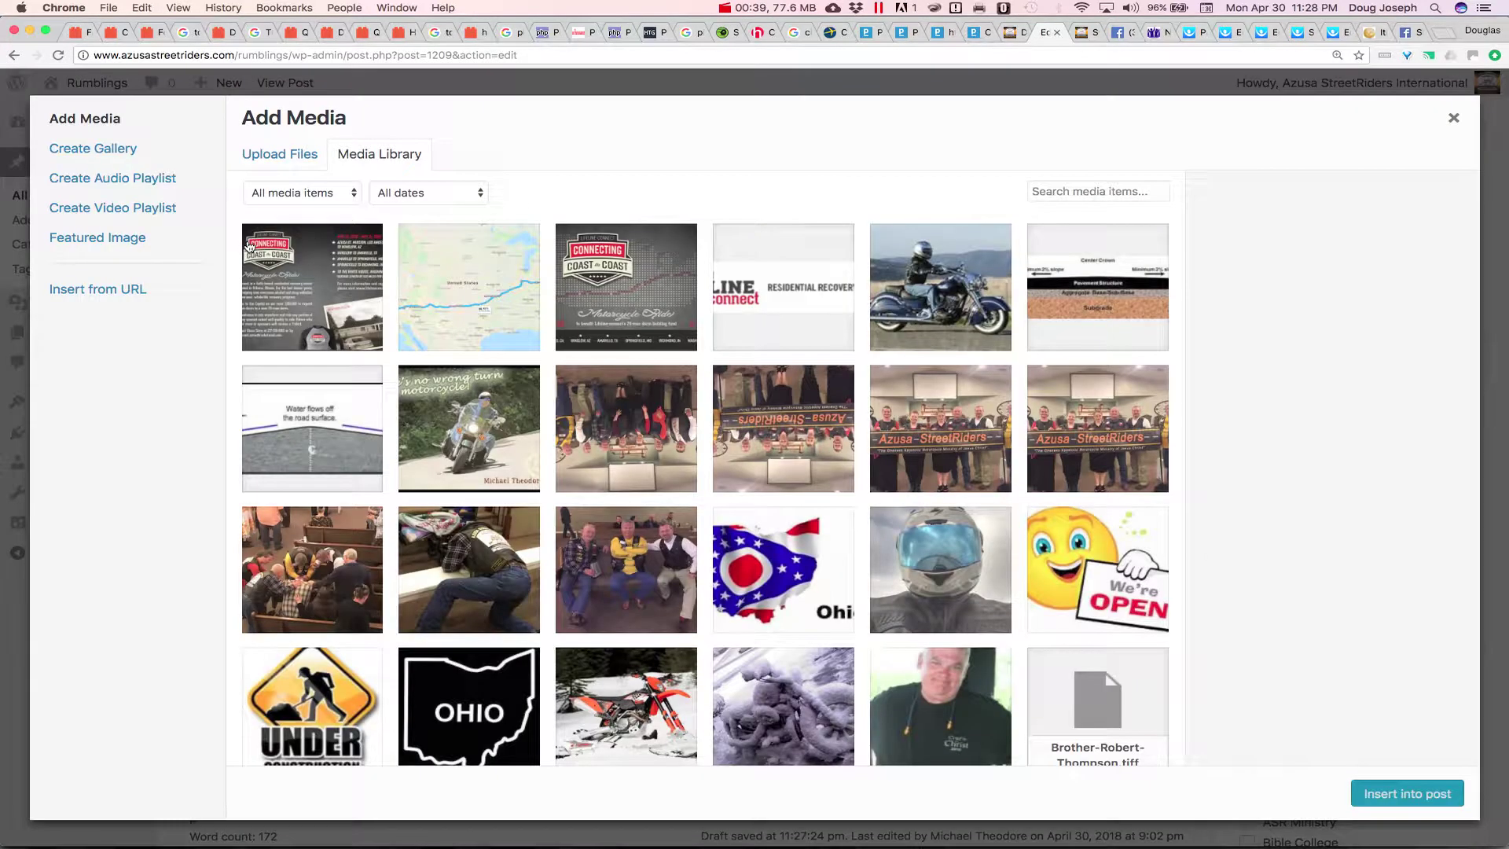
{"action": "key", "text": "super+Tab"}
{"action": "key", "text": "super+Tab"}
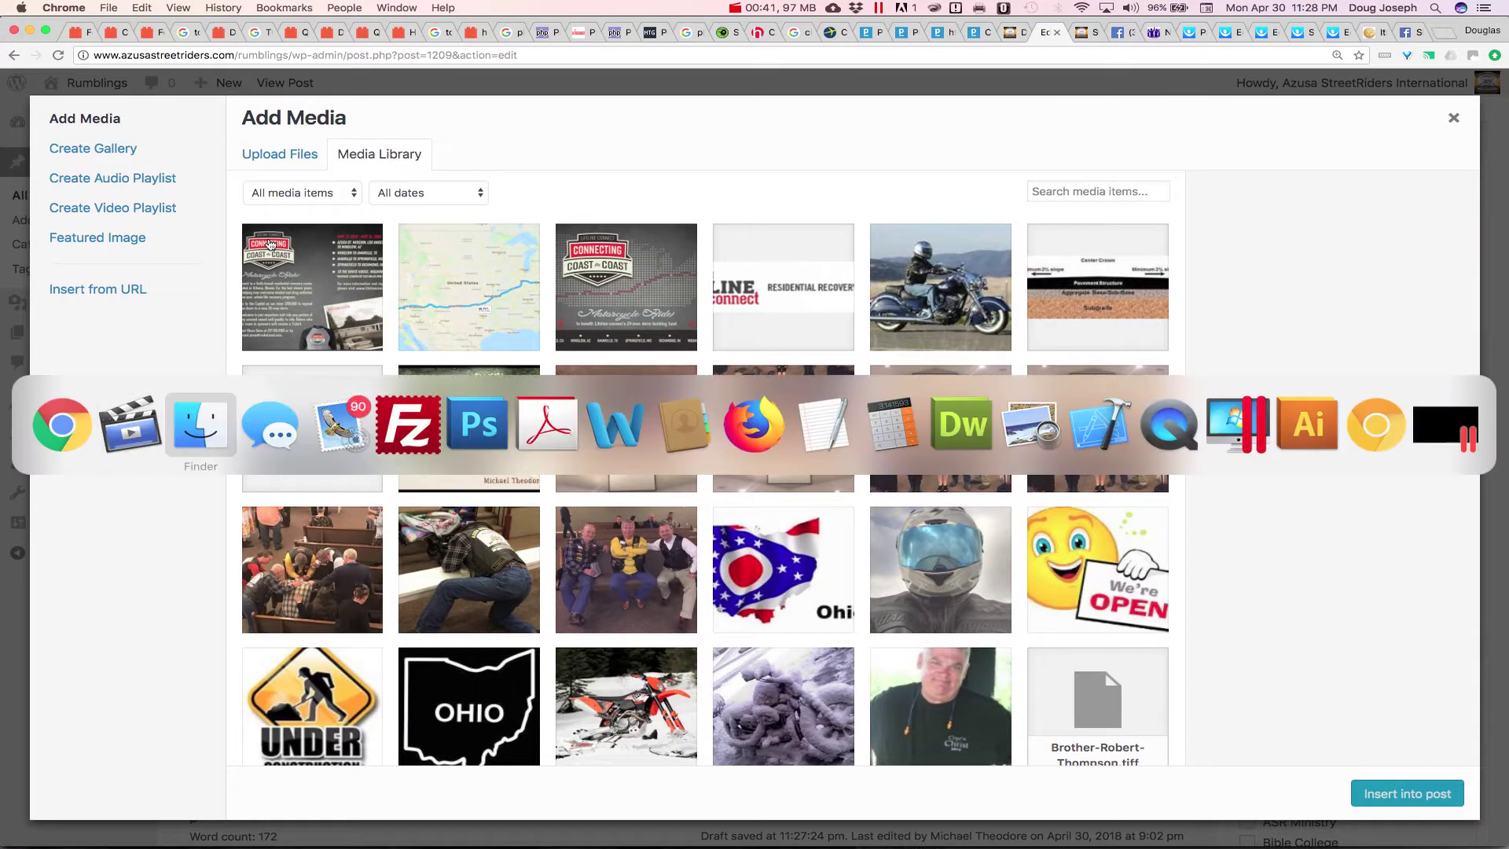
{"action": "left_click", "coordinate": [277, 116]}
{"action": "left_click_drag", "start_coordinate": [277, 119], "coordinate": [643, 429]}
{"action": "key", "text": "super+Tab"}
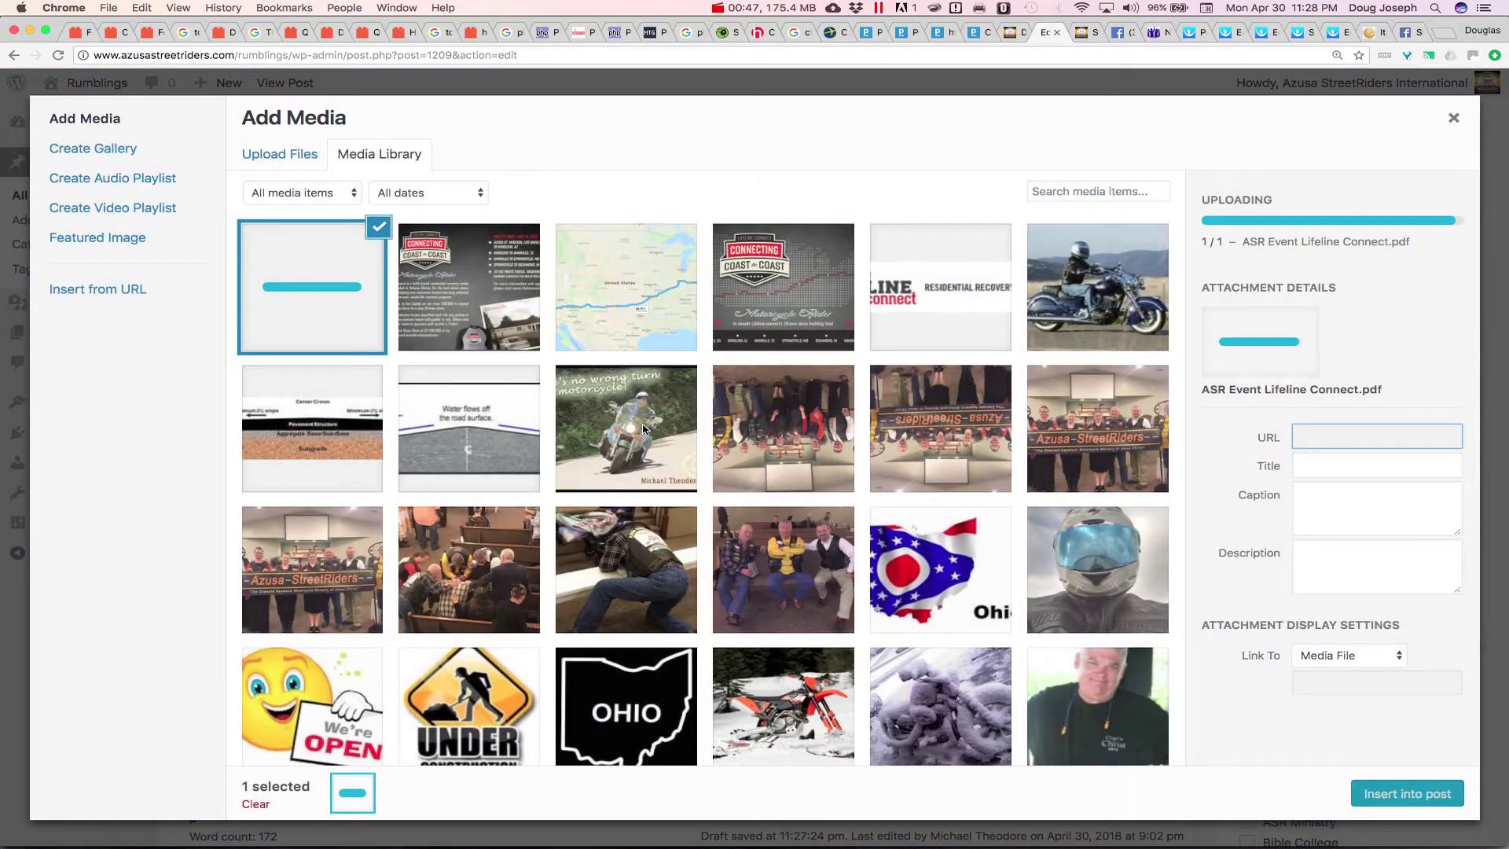
{"action": "left_click", "coordinate": [303, 156]}
{"action": "left_click", "coordinate": [818, 440]}
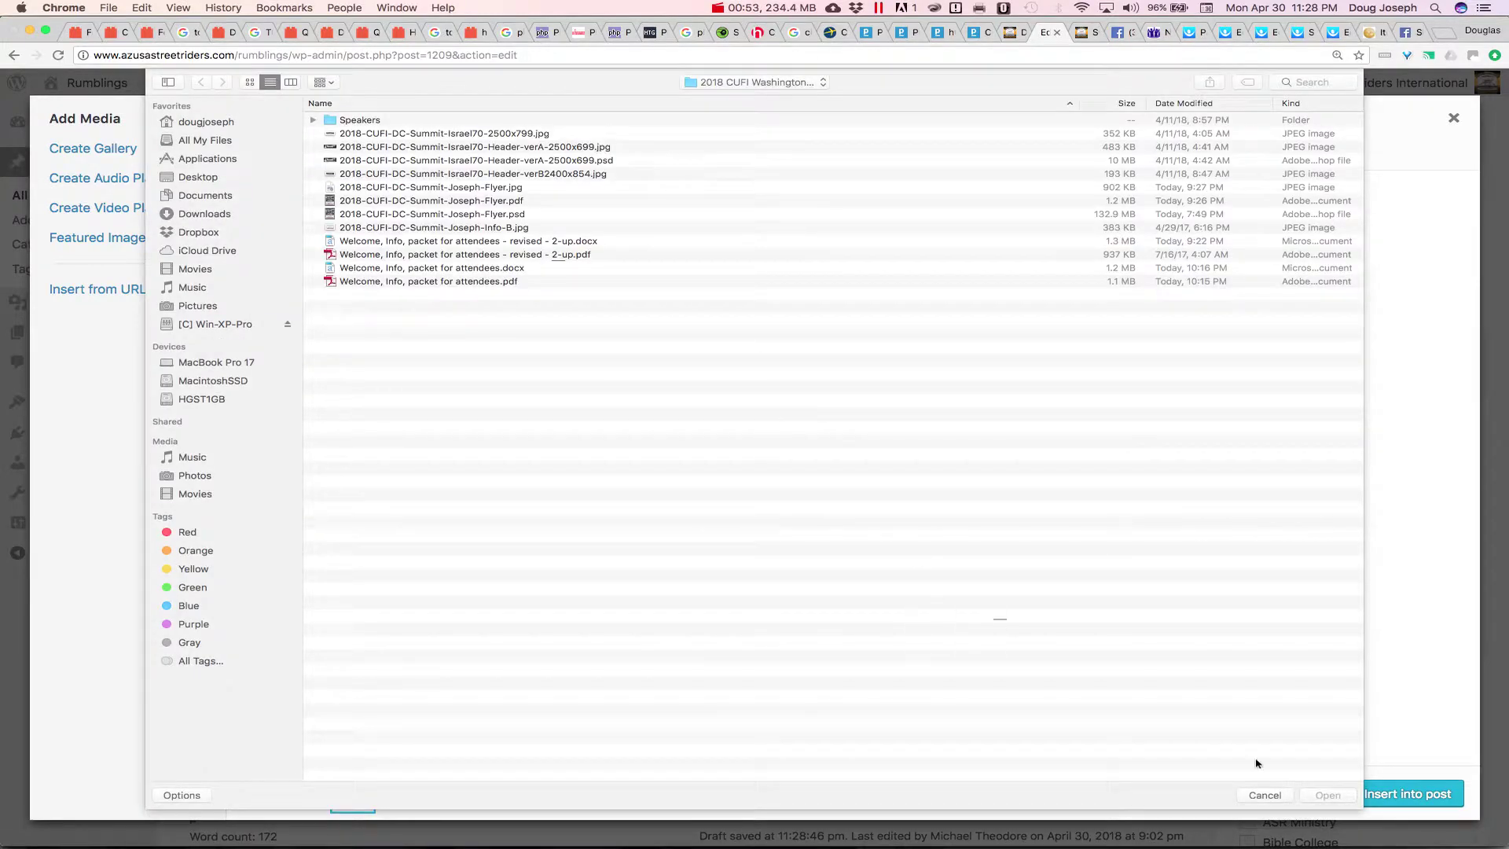
{"action": "left_click", "coordinate": [1263, 795]}
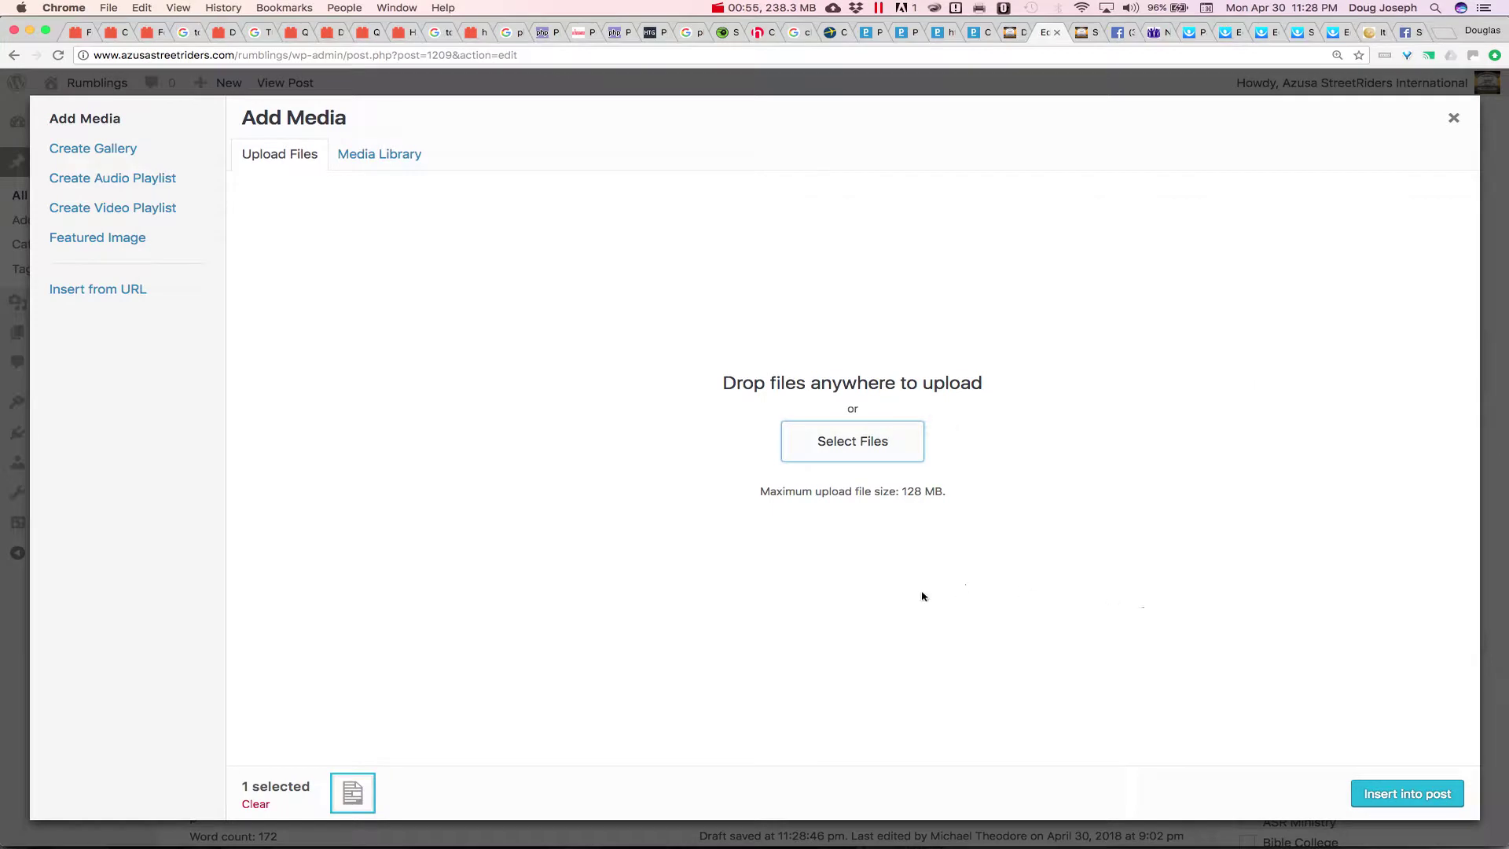
{"action": "left_click", "coordinate": [387, 161]}
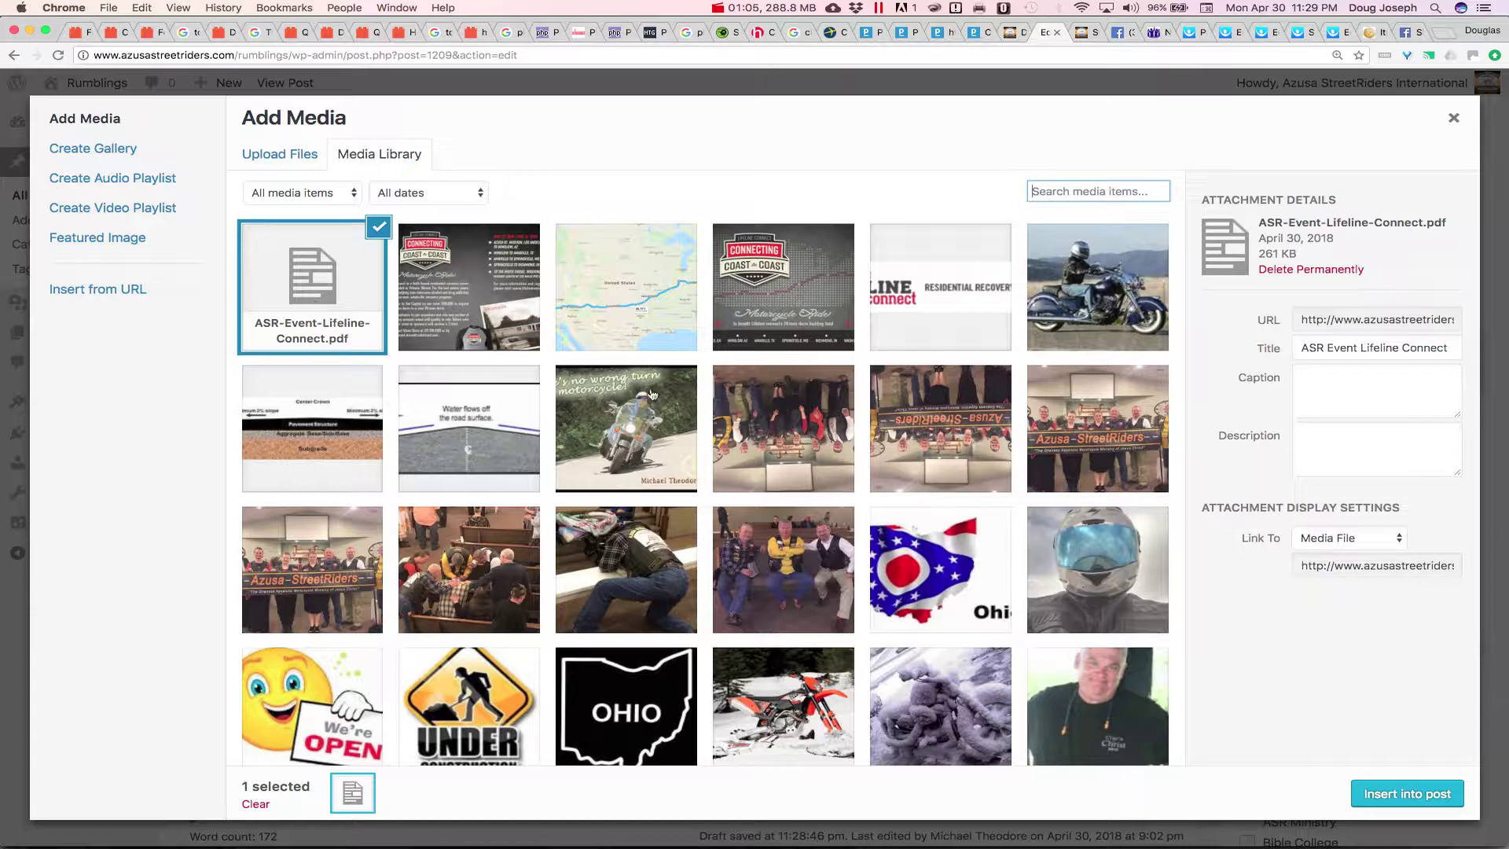
Insert the PDF title 'ASR Event Lifeline Connect' into the post with Link To set to None.
{"action": "left_click", "coordinate": [1303, 540]}
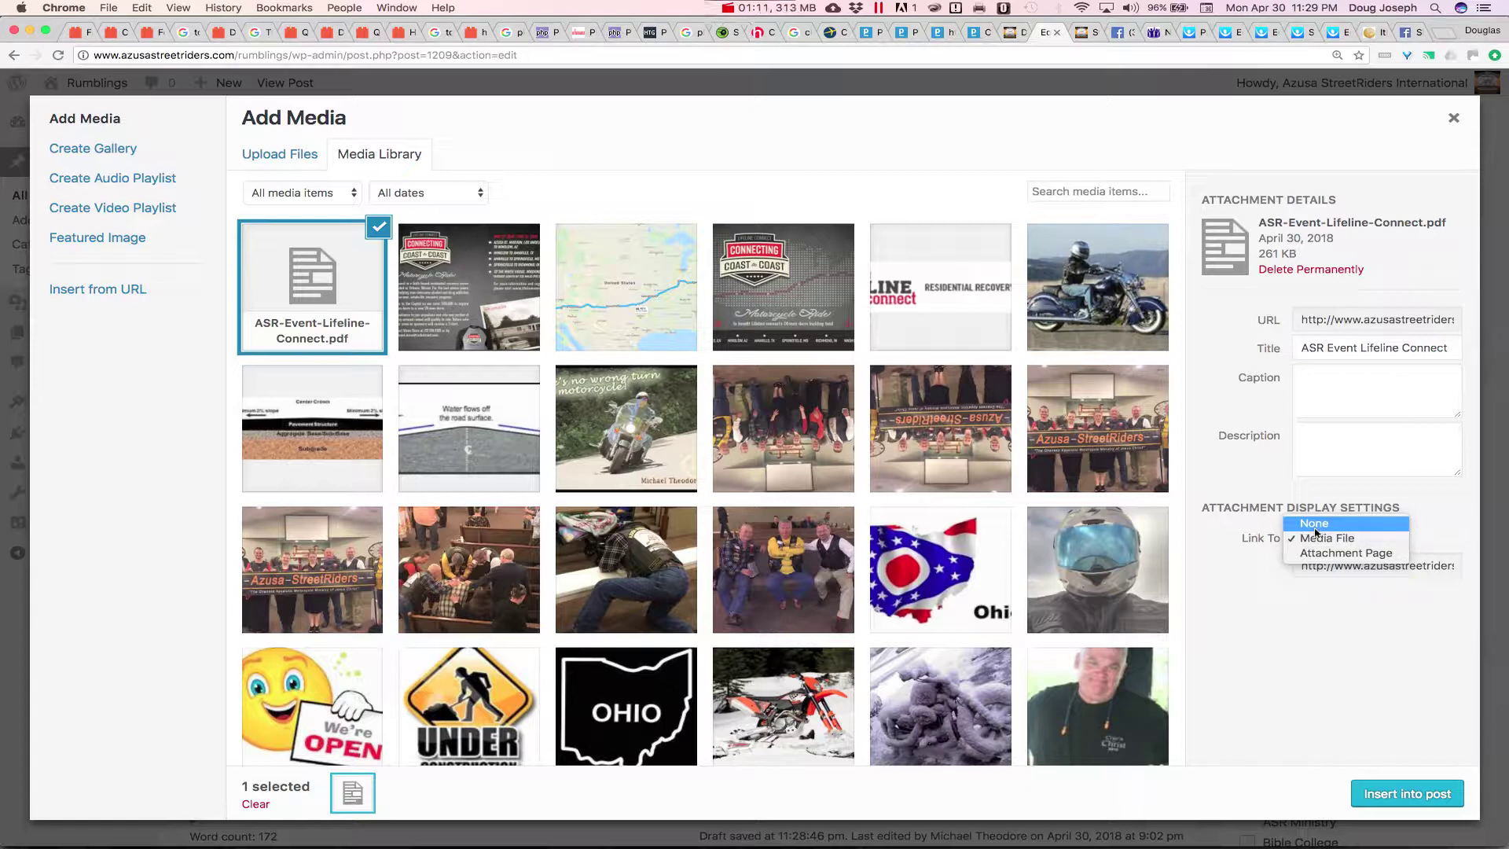
{"action": "left_click", "coordinate": [1312, 524]}
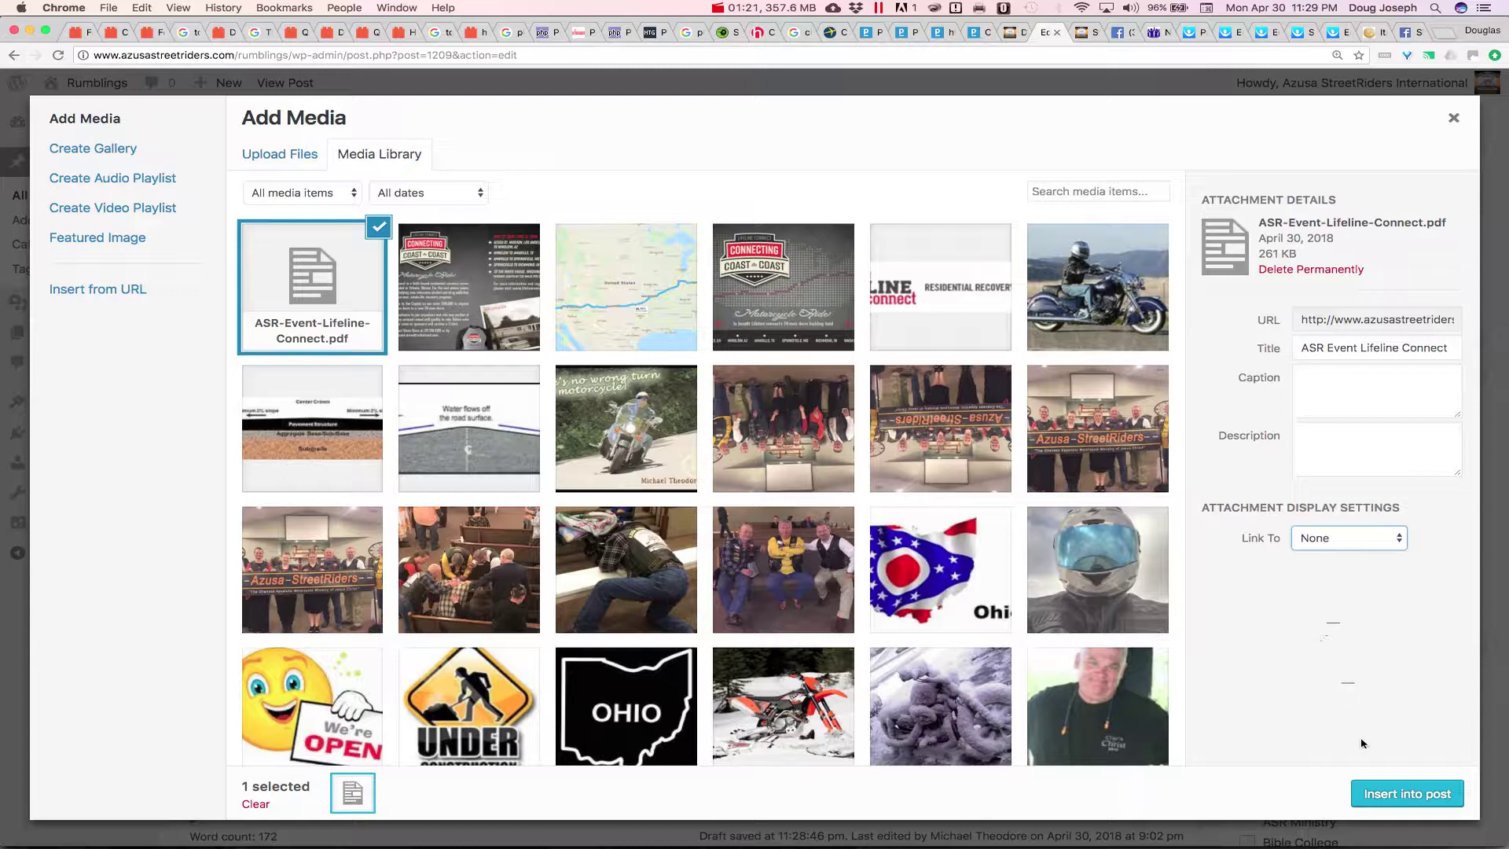
{"action": "left_click", "coordinate": [1381, 794]}
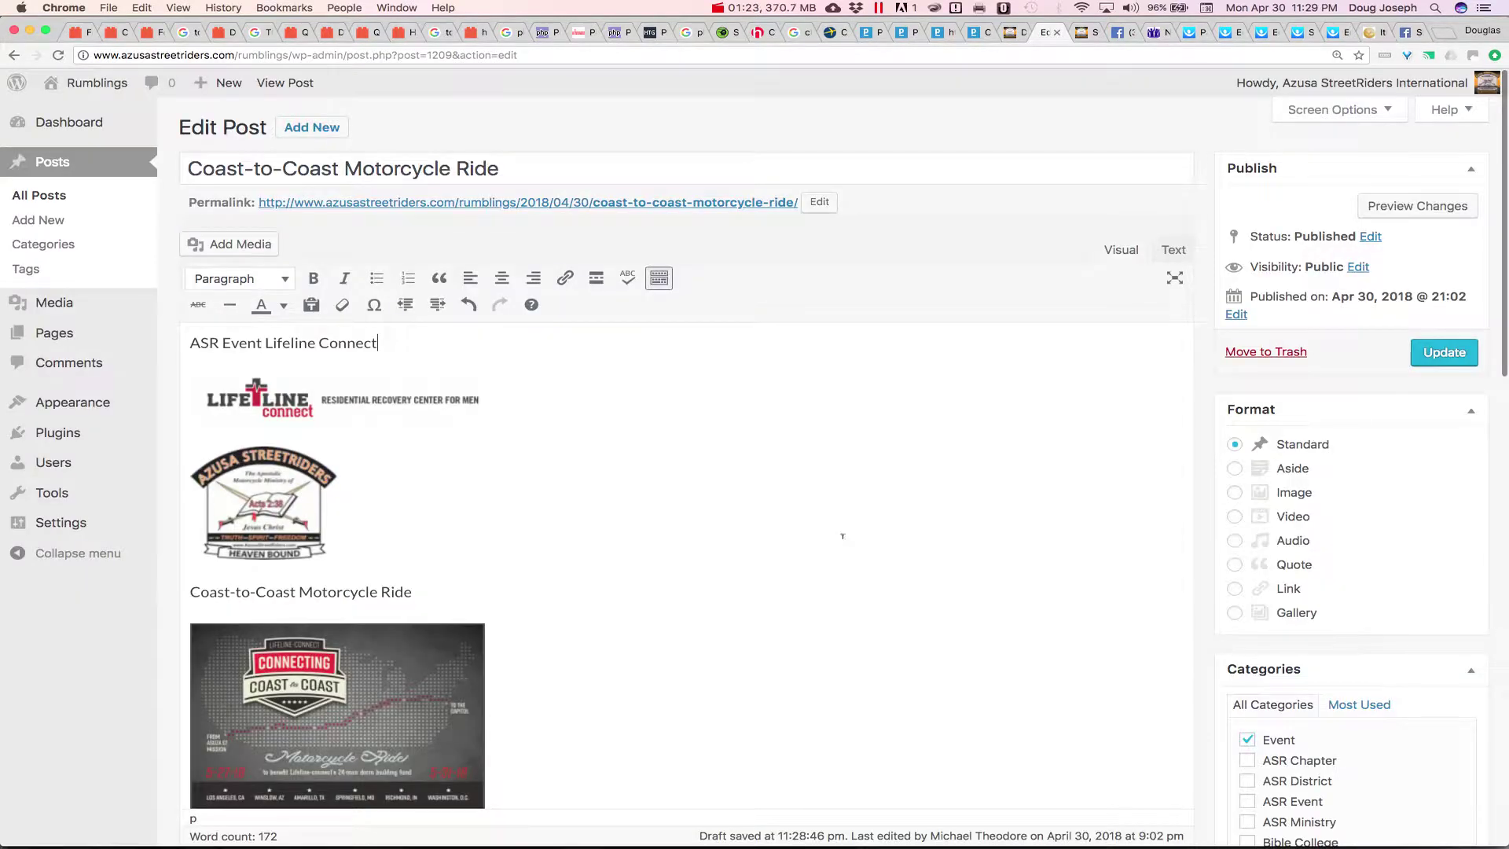
Select the inserted title line and inspect it in the Text (HTML) view.
{"action": "left_click_drag", "start_coordinate": [382, 341], "coordinate": [189, 342]}
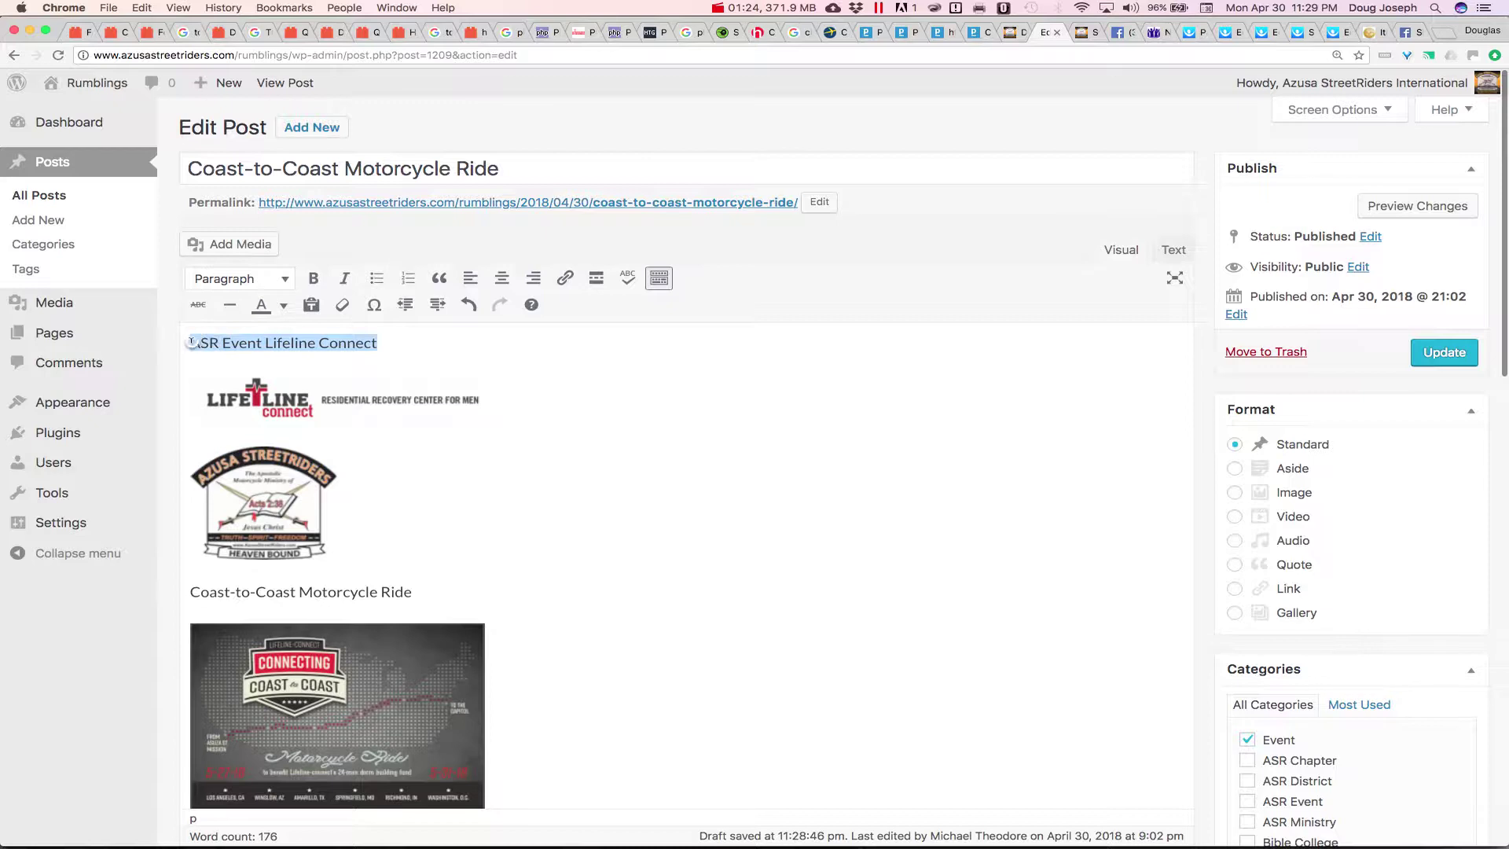
{"action": "left_click", "coordinate": [253, 343]}
{"action": "left_click_drag", "start_coordinate": [318, 343], "coordinate": [378, 343]}
{"action": "left_click", "coordinate": [1173, 250]}
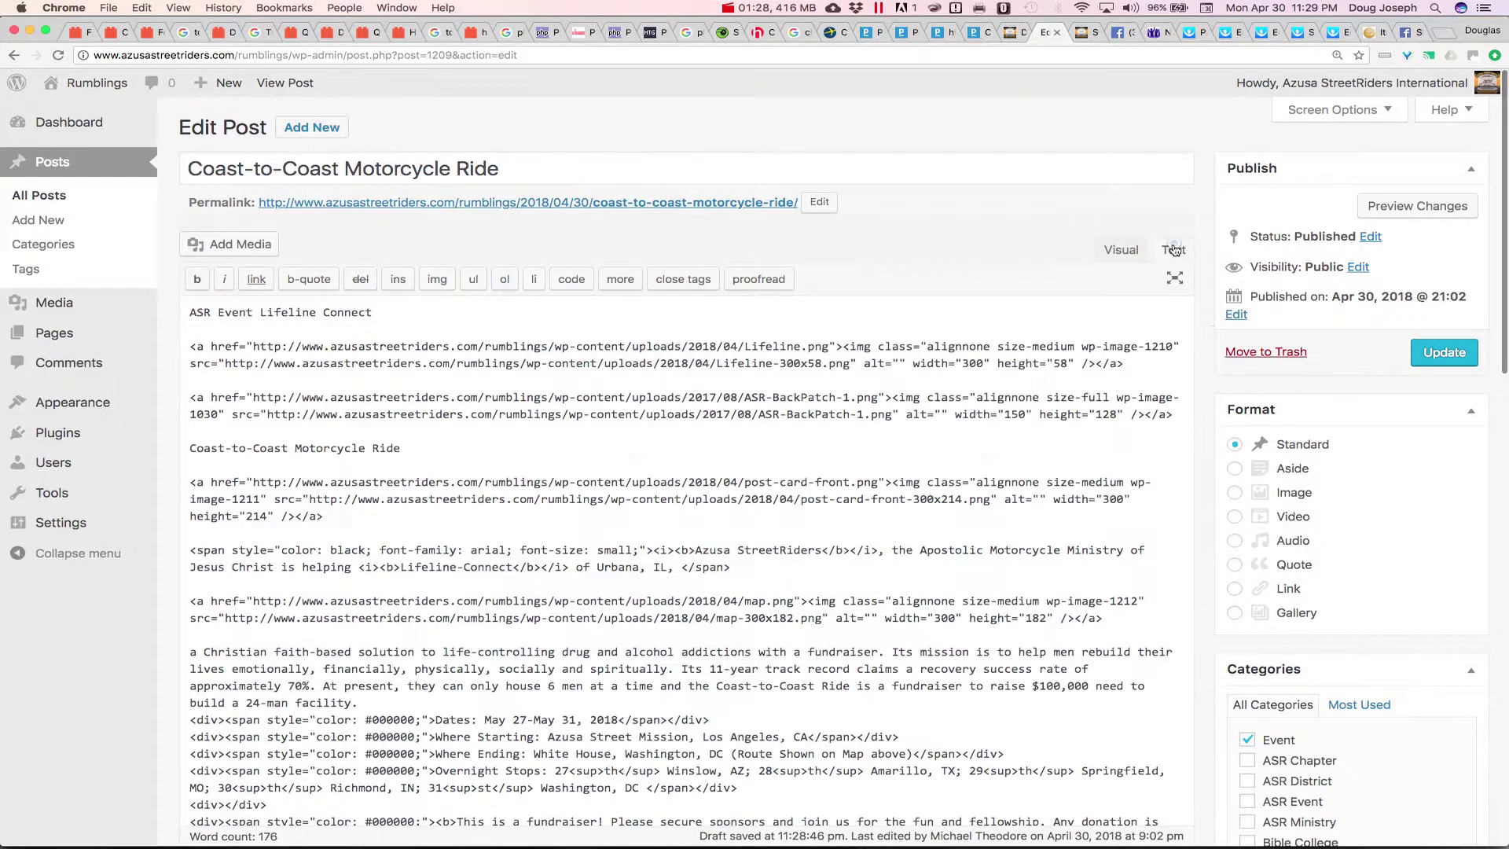
{"action": "left_click_drag", "start_coordinate": [375, 313], "coordinate": [187, 313]}
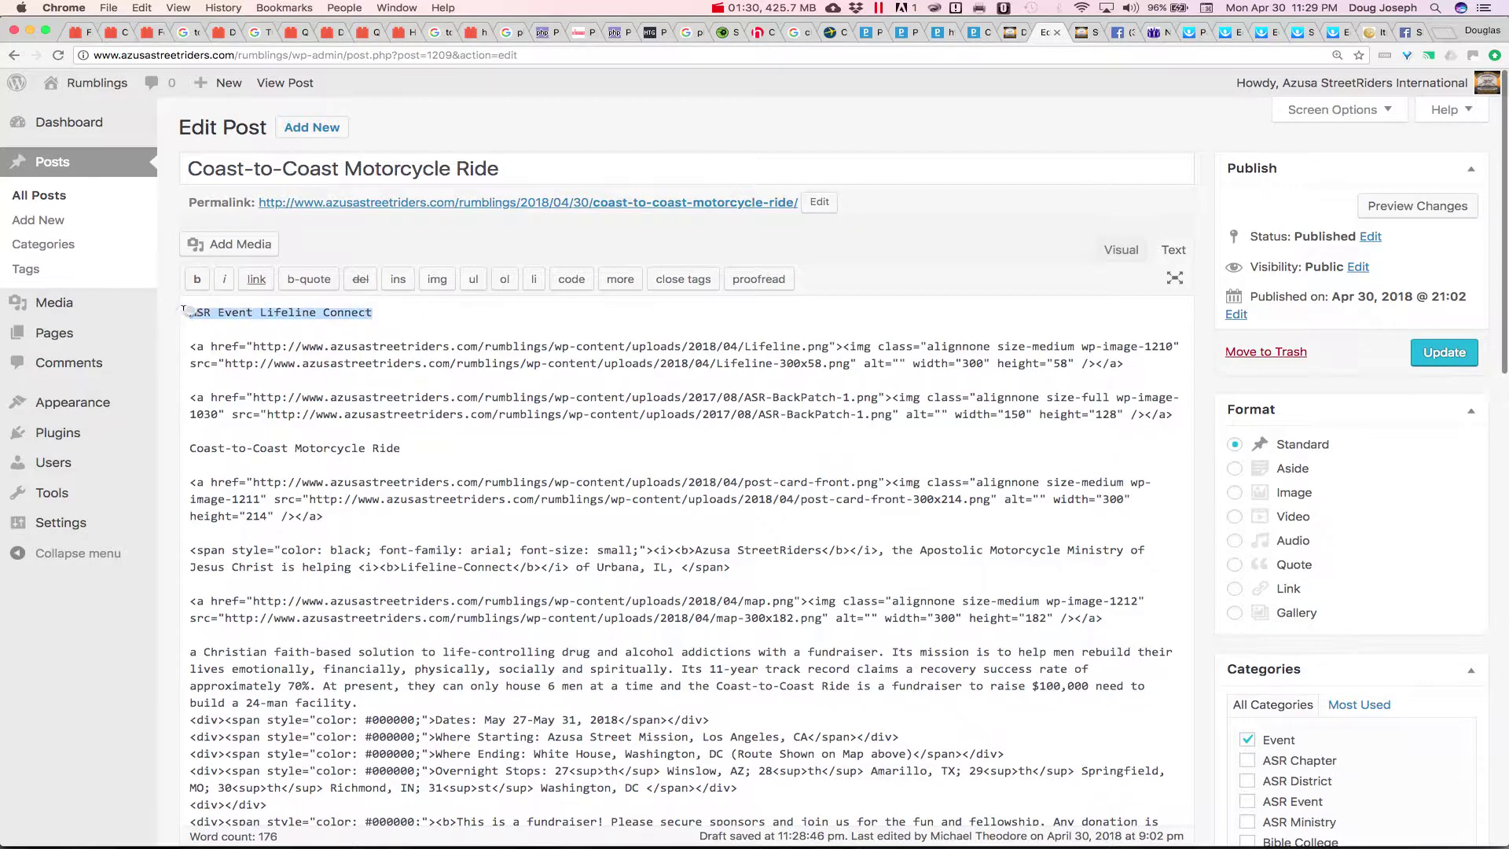
{"action": "left_click", "coordinate": [1120, 250]}
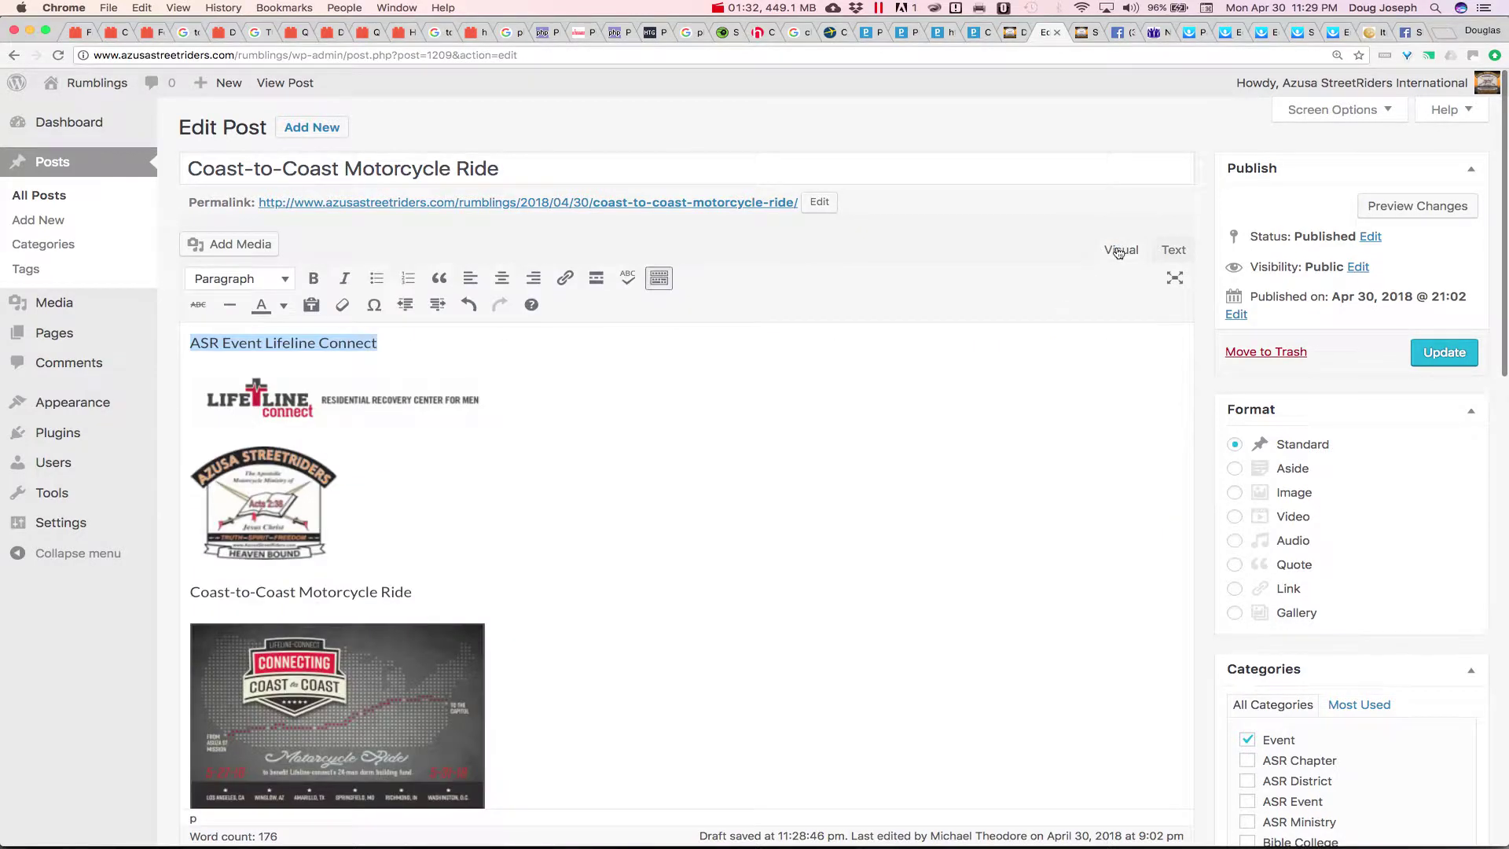
Delete the unlinked 'ASR Event Lifeline Connect' line from the post top.
{"action": "left_click_drag", "start_coordinate": [375, 342], "coordinate": [186, 335]}
{"action": "key", "text": "BackSpace"}
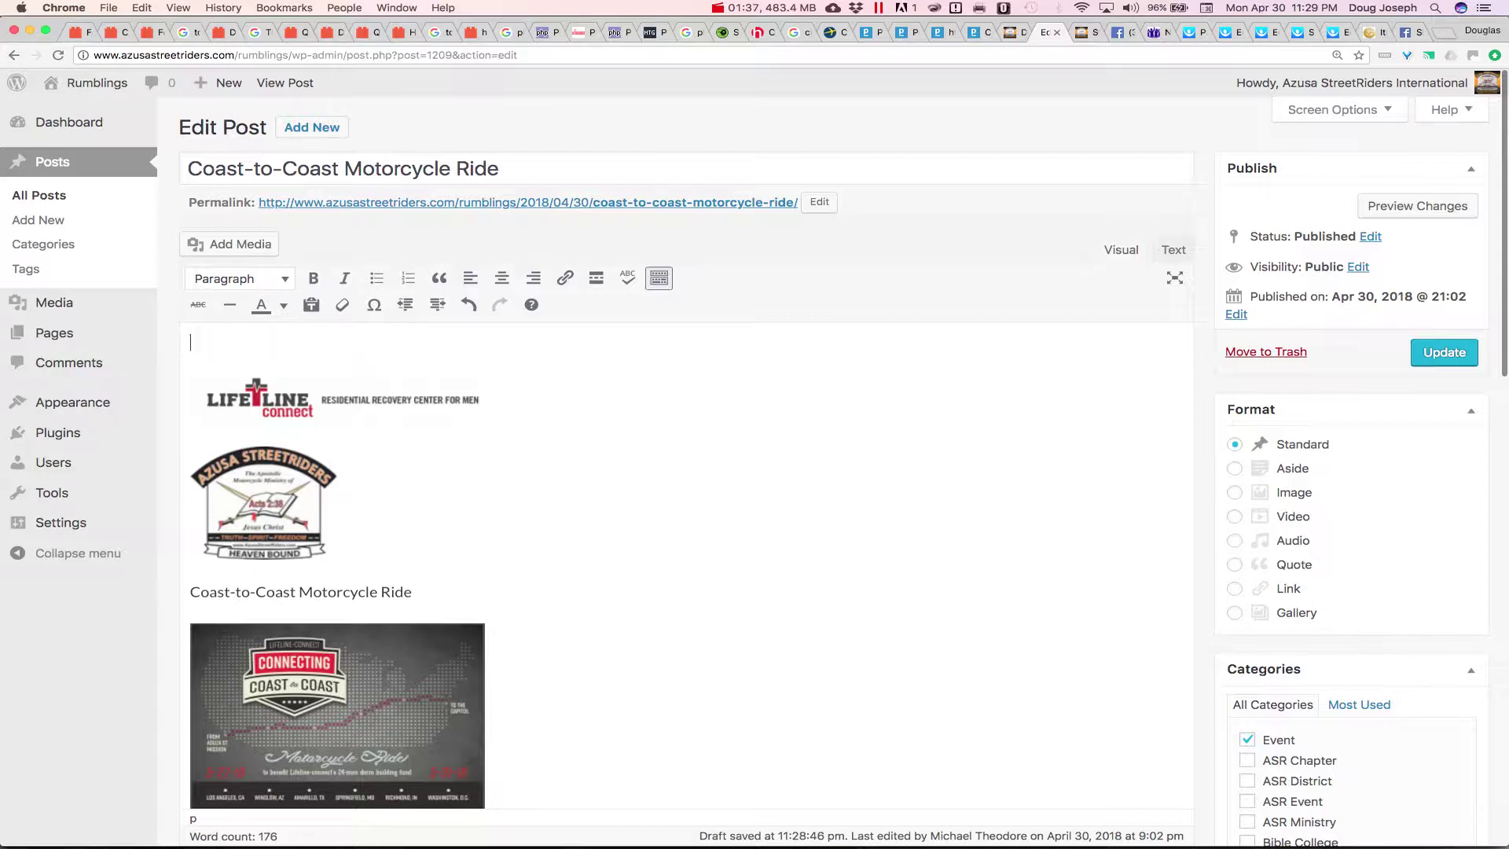
{"action": "left_click", "coordinate": [220, 244]}
Insert 'ASR Event Lifeline Connect' linked to the PDF media file and verify it in the HTML source.
{"action": "left_click", "coordinate": [281, 282]}
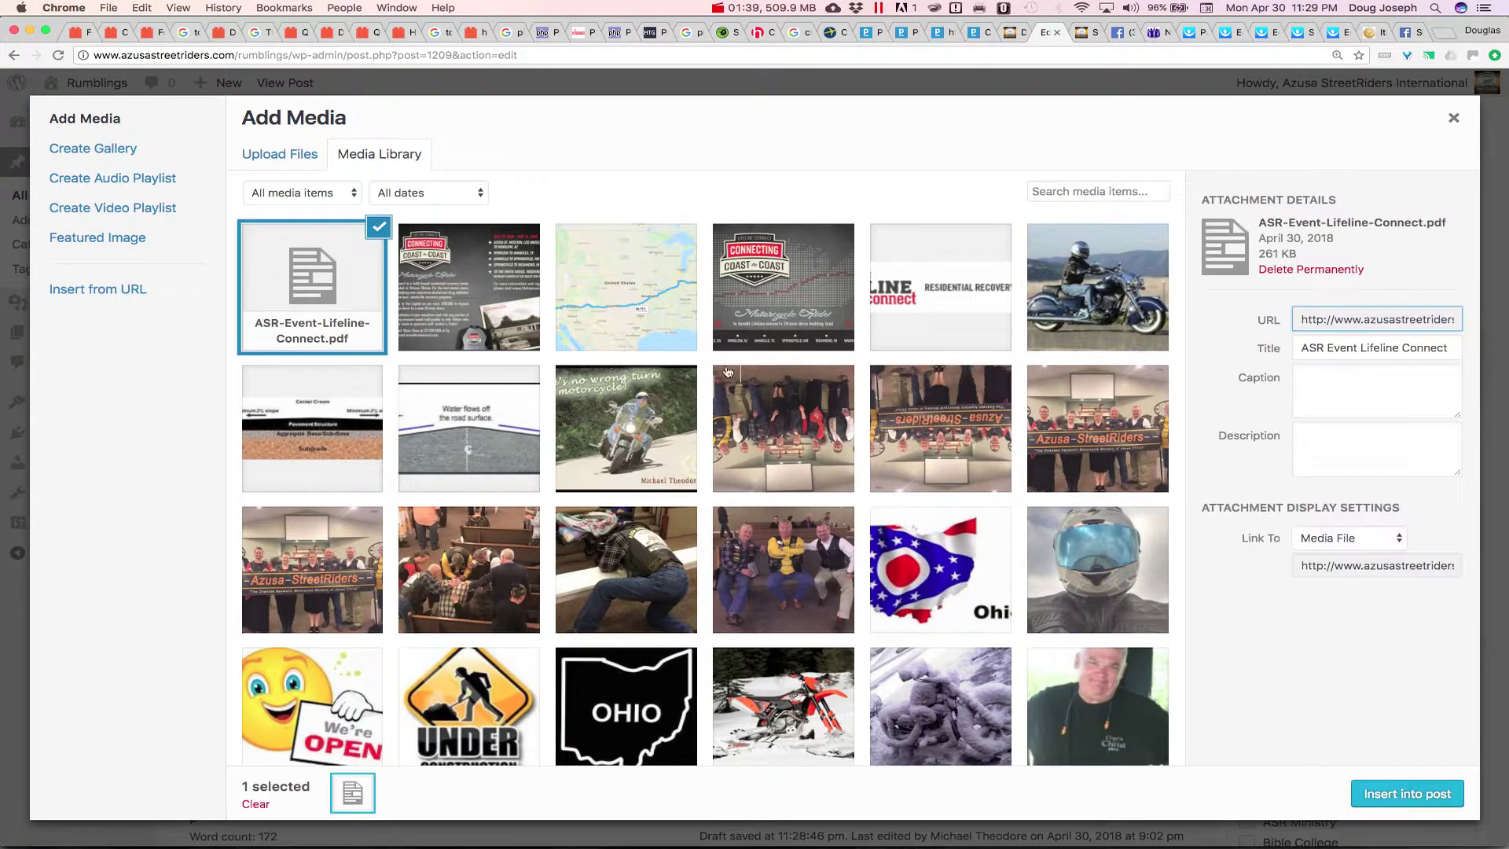
{"action": "left_click", "coordinate": [1327, 541]}
{"action": "left_click", "coordinate": [1338, 542]}
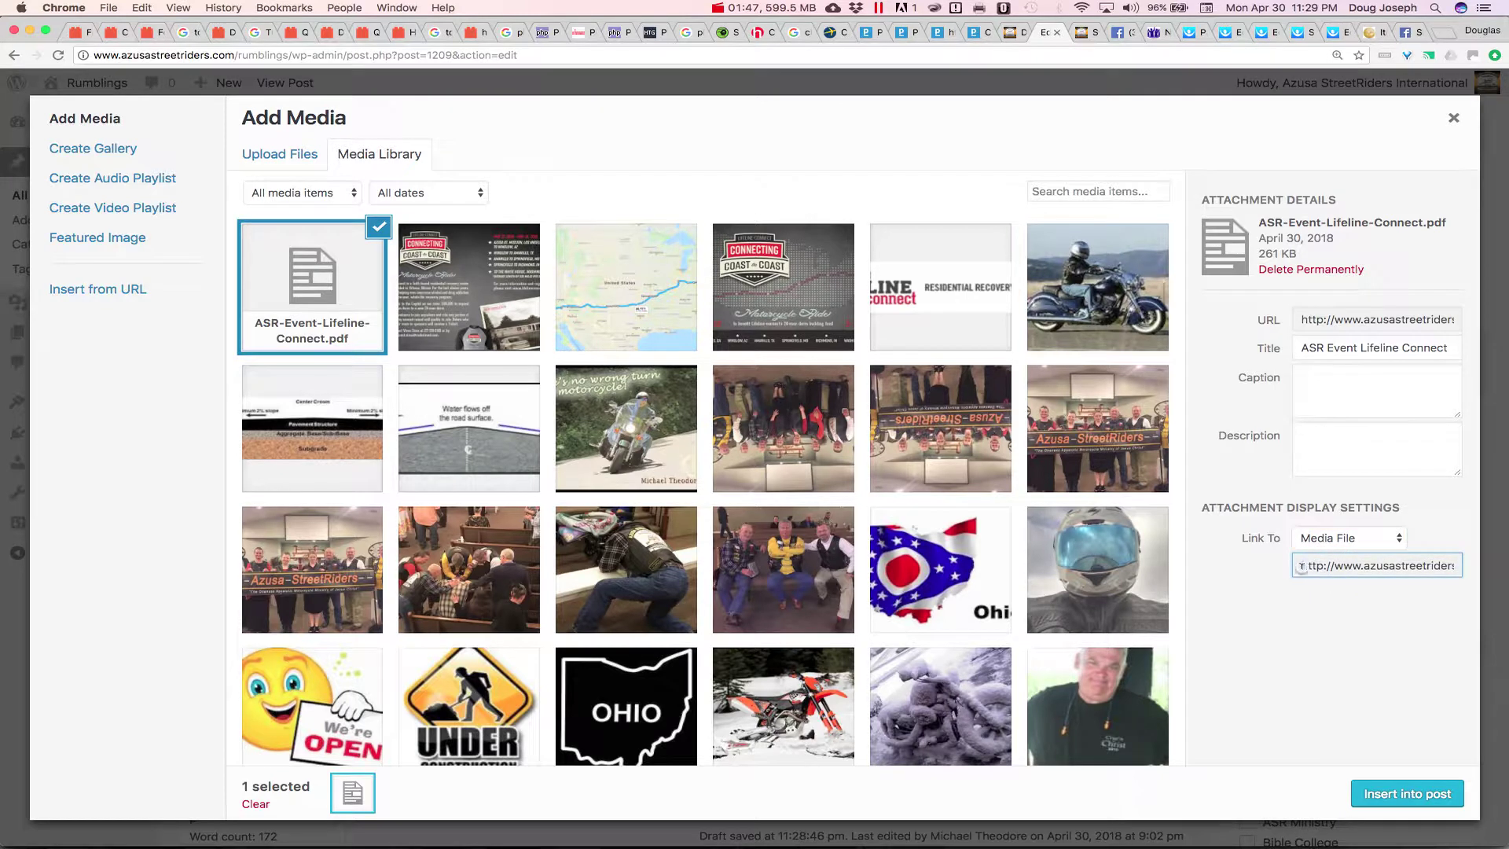
{"action": "left_click_drag", "start_coordinate": [1303, 566], "coordinate": [1491, 572]}
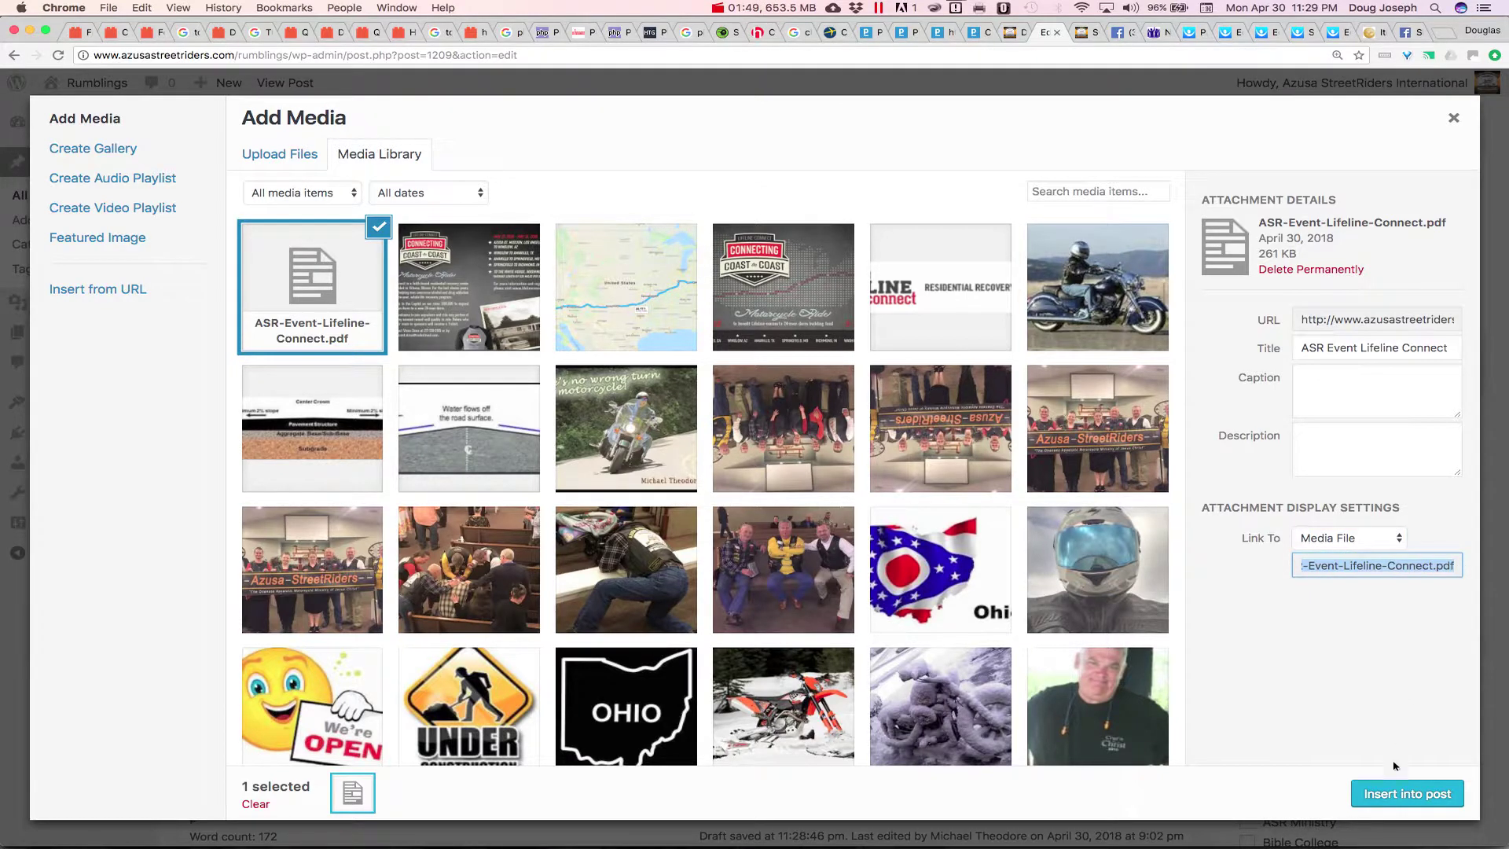
{"action": "left_click", "coordinate": [1389, 793]}
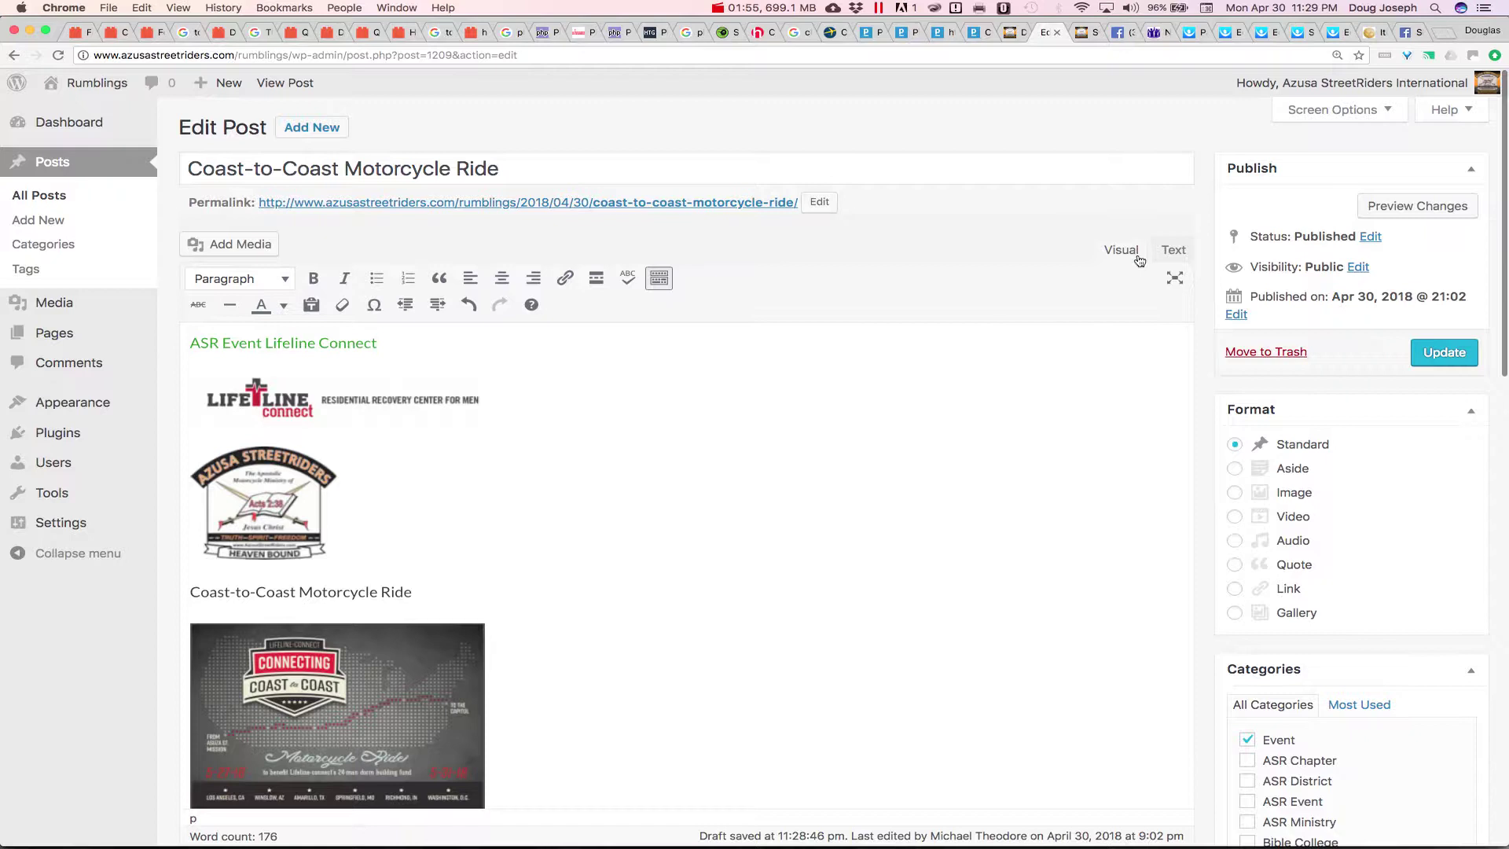
{"action": "left_click", "coordinate": [1170, 251]}
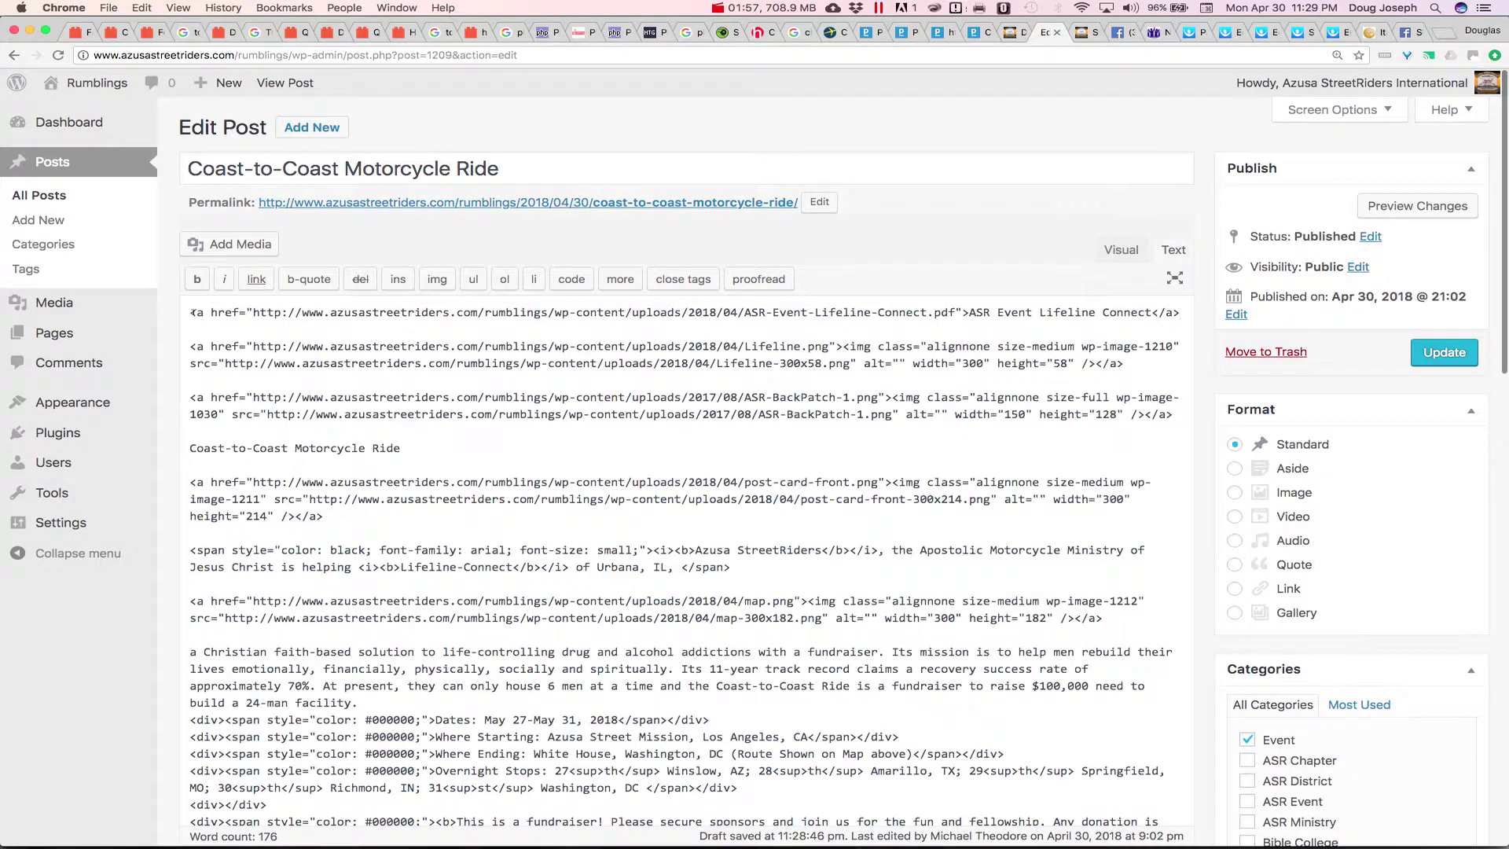
Prefix the link text with 'Click to download PDF:'.
{"action": "left_click_drag", "start_coordinate": [192, 312], "coordinate": [1178, 313]}
{"action": "left_click", "coordinate": [1121, 249]}
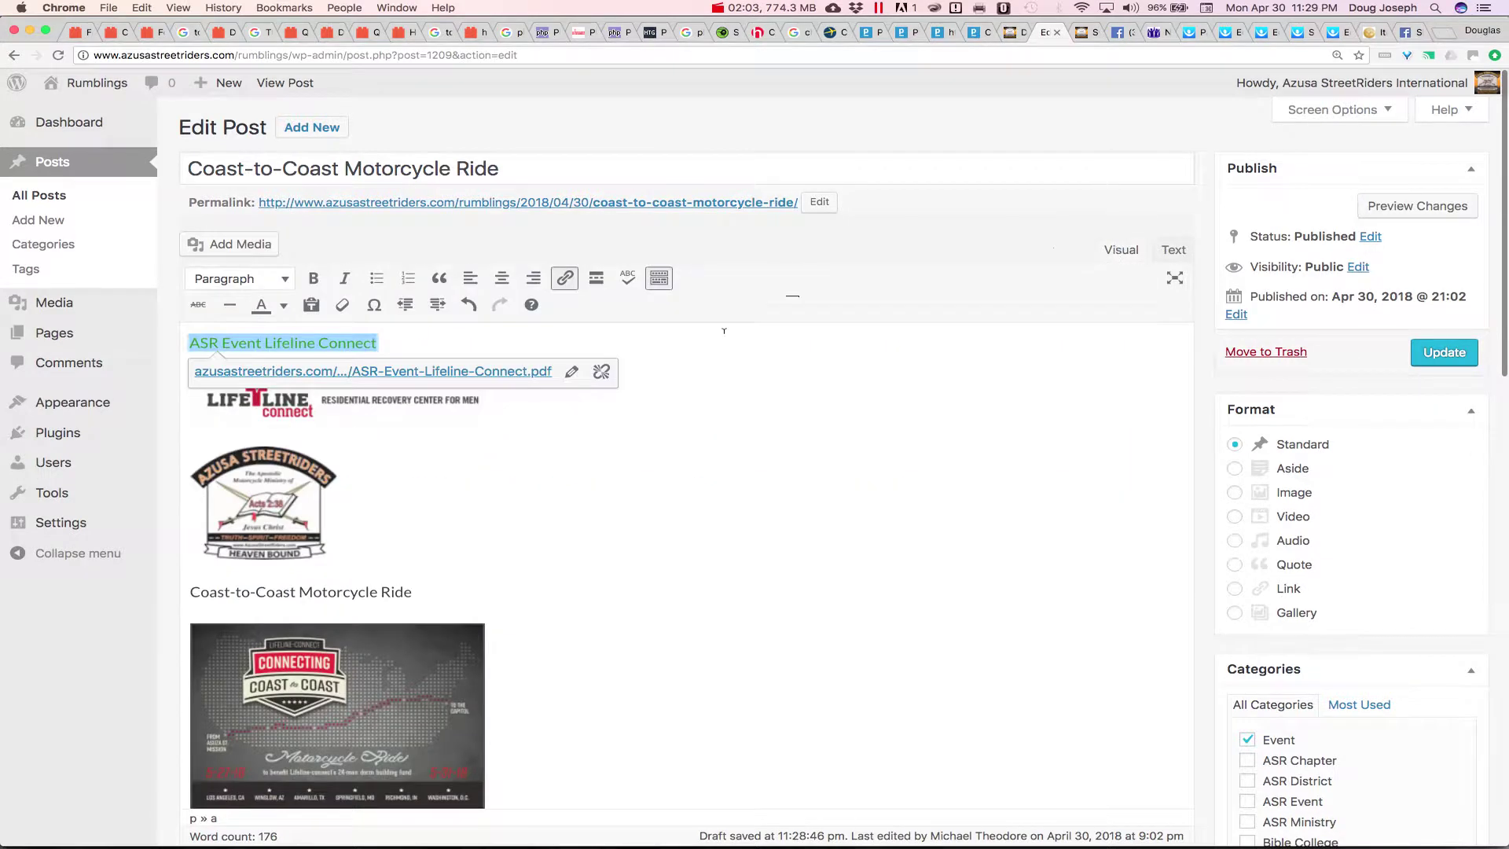
{"action": "left_click", "coordinate": [561, 348]}
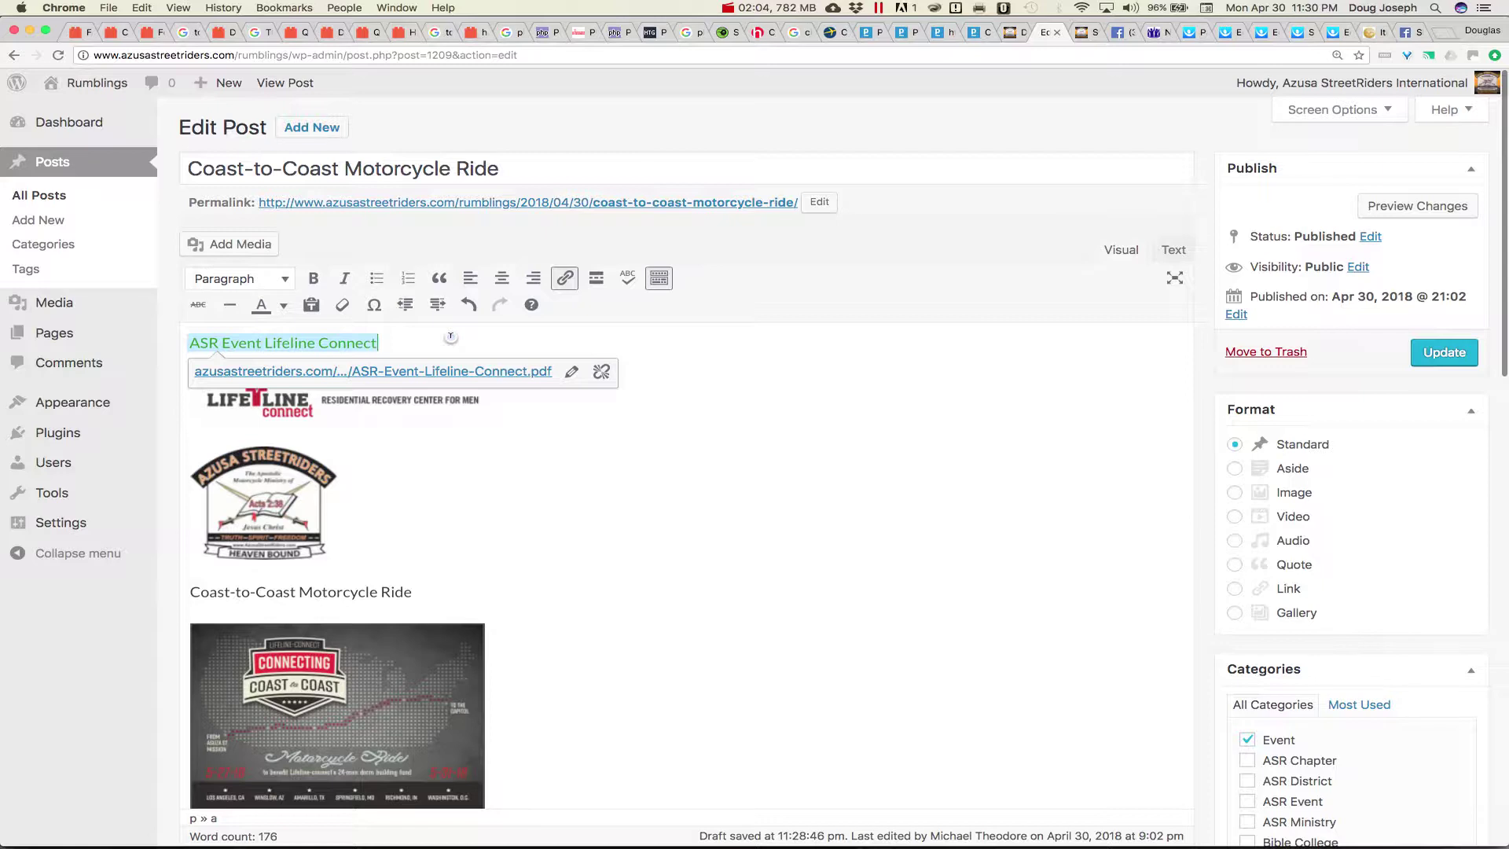
{"action": "left_click", "coordinate": [190, 342]}
{"action": "type", "text": "CLick to dow"}
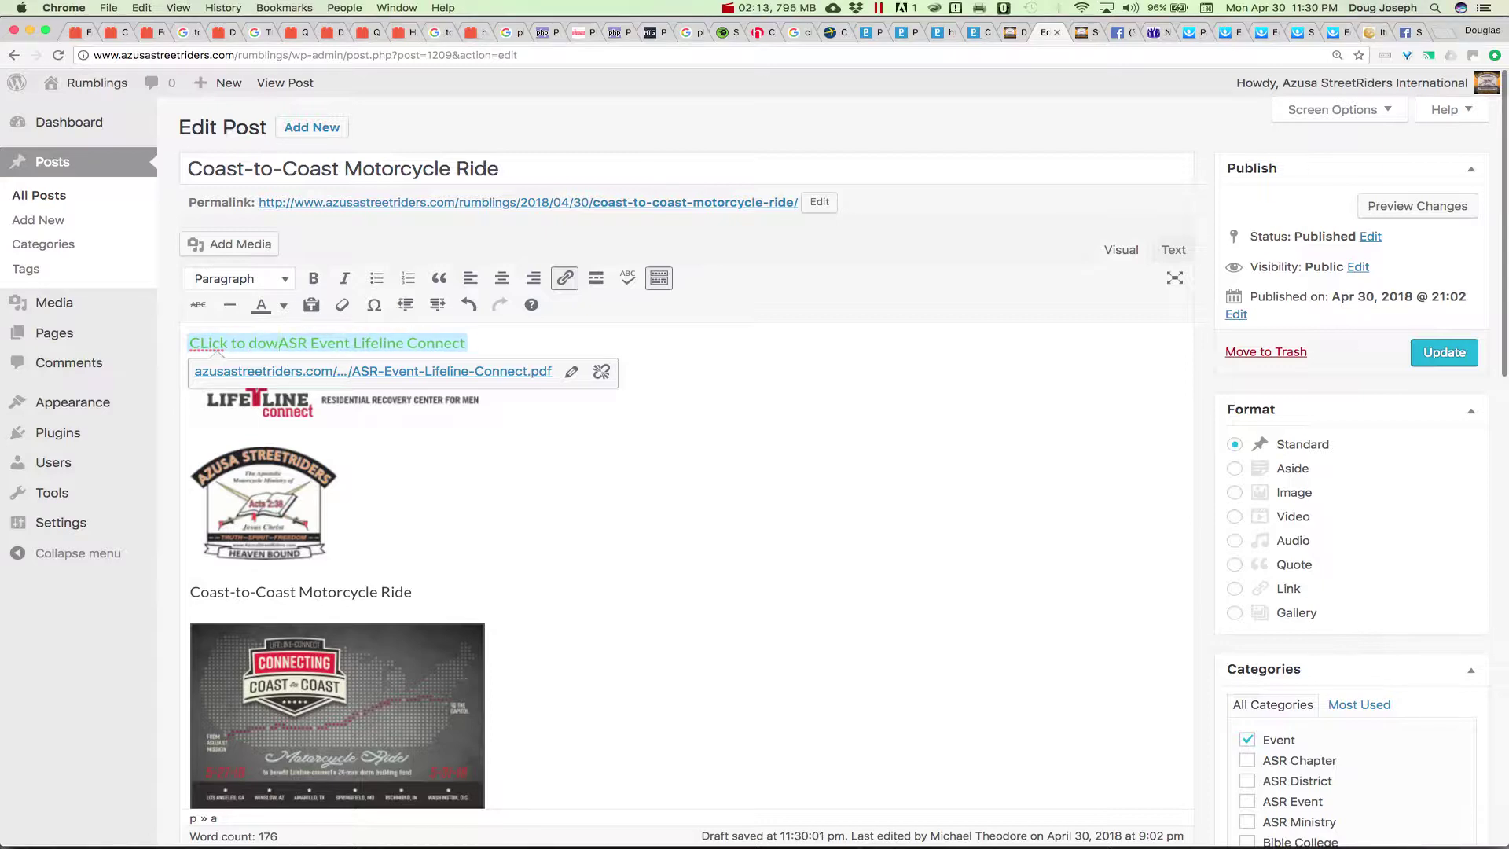
{"action": "key", "text": "BackSpace"}
{"action": "key", "text": "BackSpace"}
{"action": "key", "text": "BackSpace"}
{"action": "key", "text": "BackSpace"}
{"action": "key", "text": "BackSpace"}
{"action": "key", "text": "BackSpace"}
{"action": "key", "text": "BackSpace"}
{"action": "key", "text": "BackSpace"}
{"action": "key", "text": "BackSpace"}
{"action": "key", "text": "BackSpace"}
{"action": "key", "text": "BackSpace"}
{"action": "type", "text": "lick to download"}
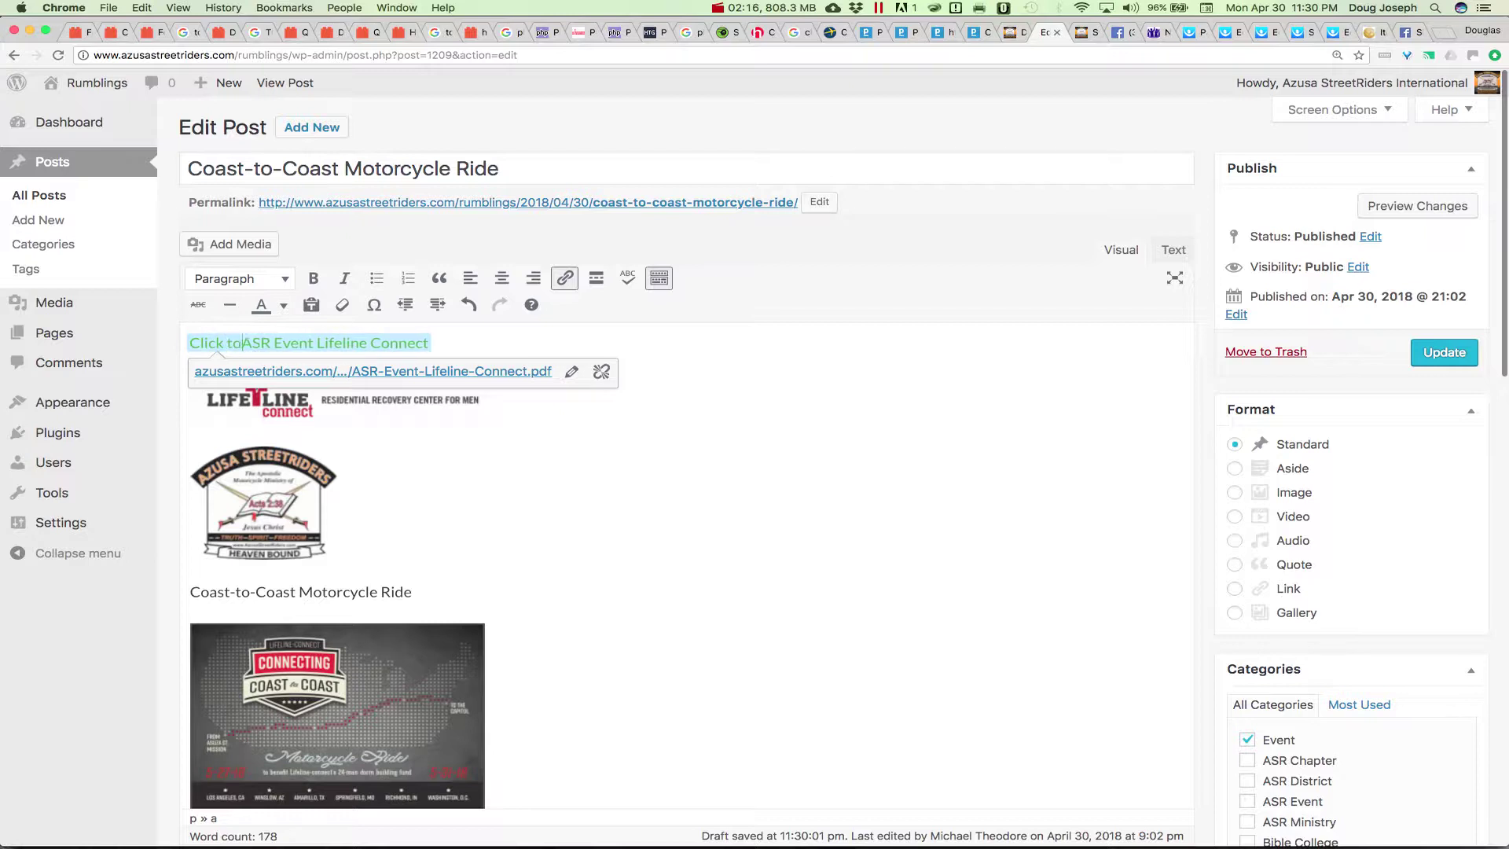
{"action": "type", "text": " PDF:"}
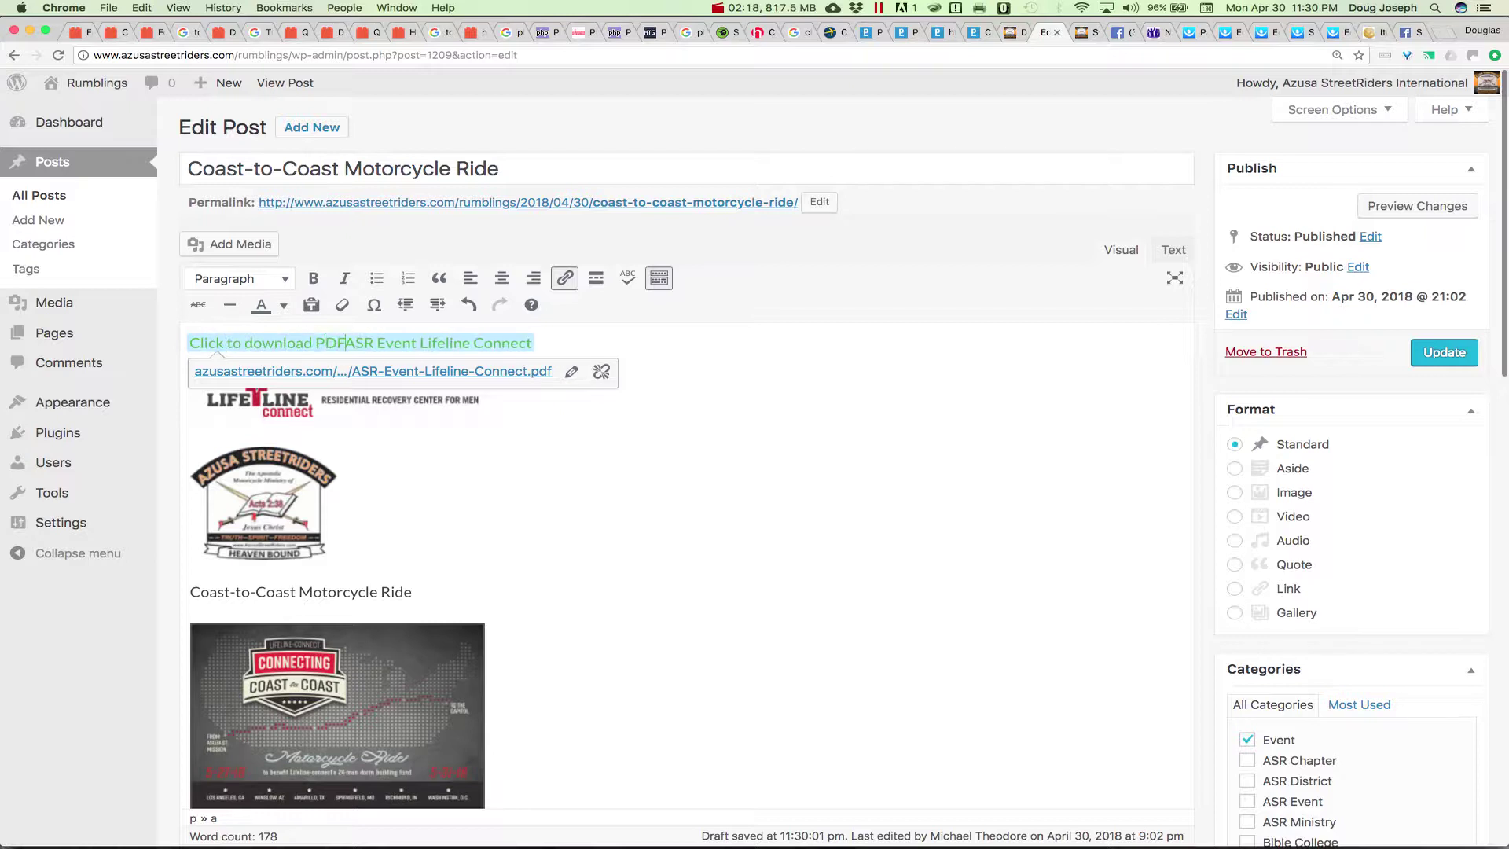
Add a blank paragraph above the download link and move into it.
{"action": "left_click", "coordinate": [660, 395]}
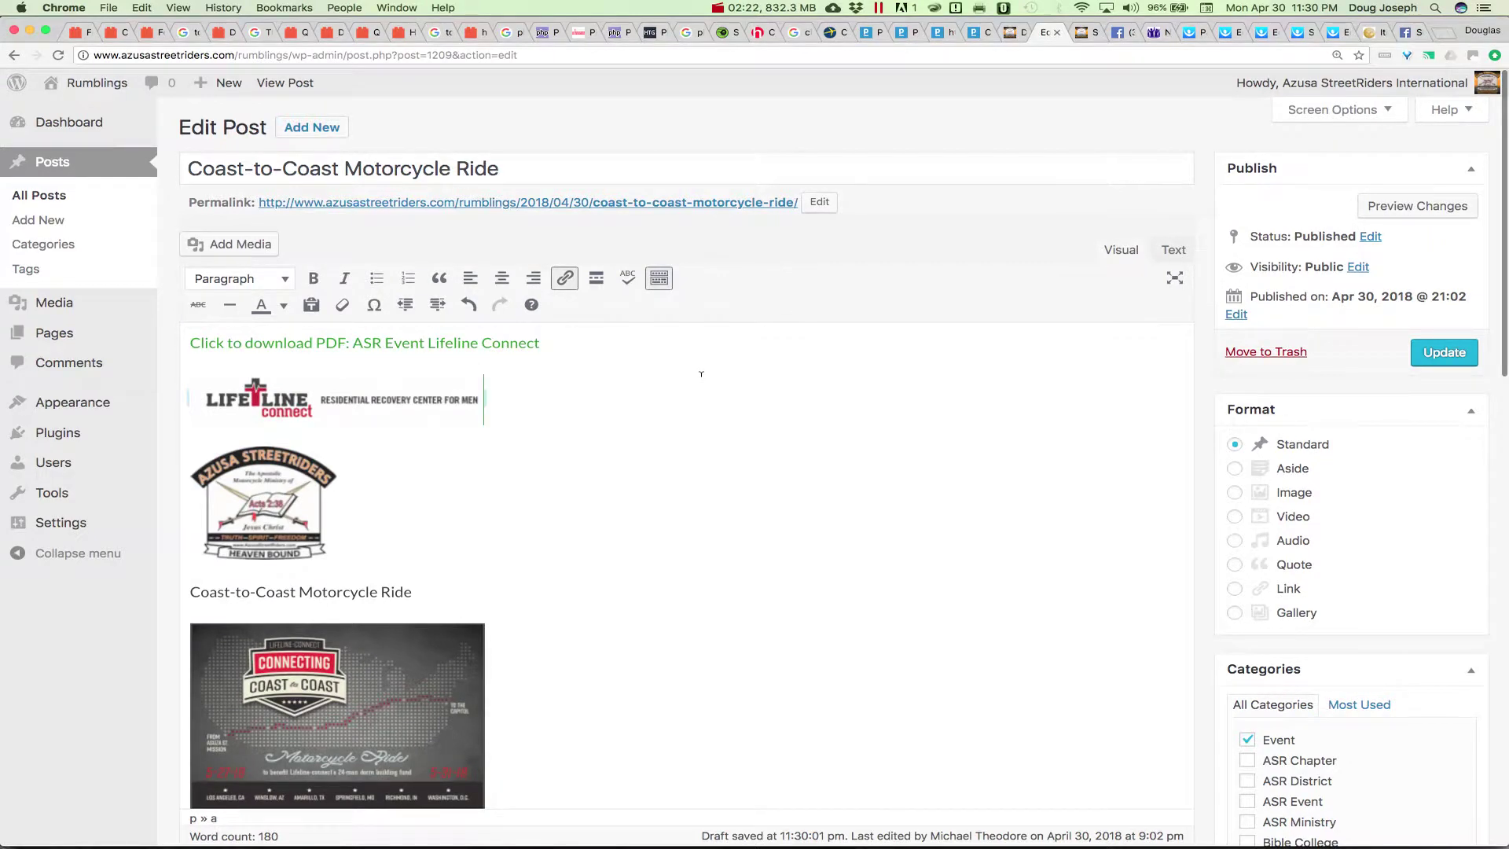
{"action": "key", "text": "Up"}
{"action": "key", "text": "Up"}
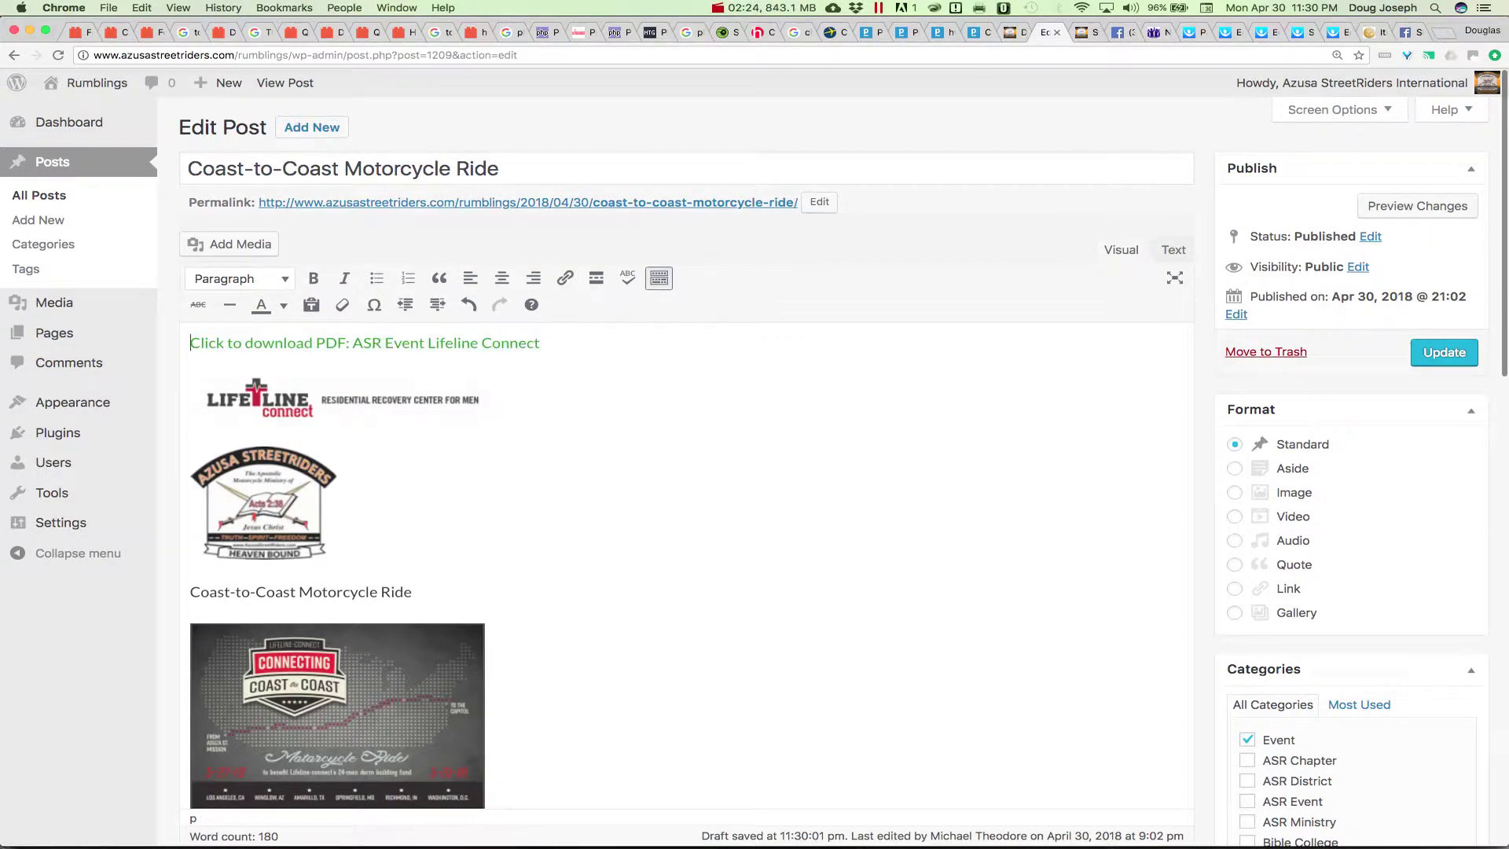
{"action": "key", "text": "Return"}
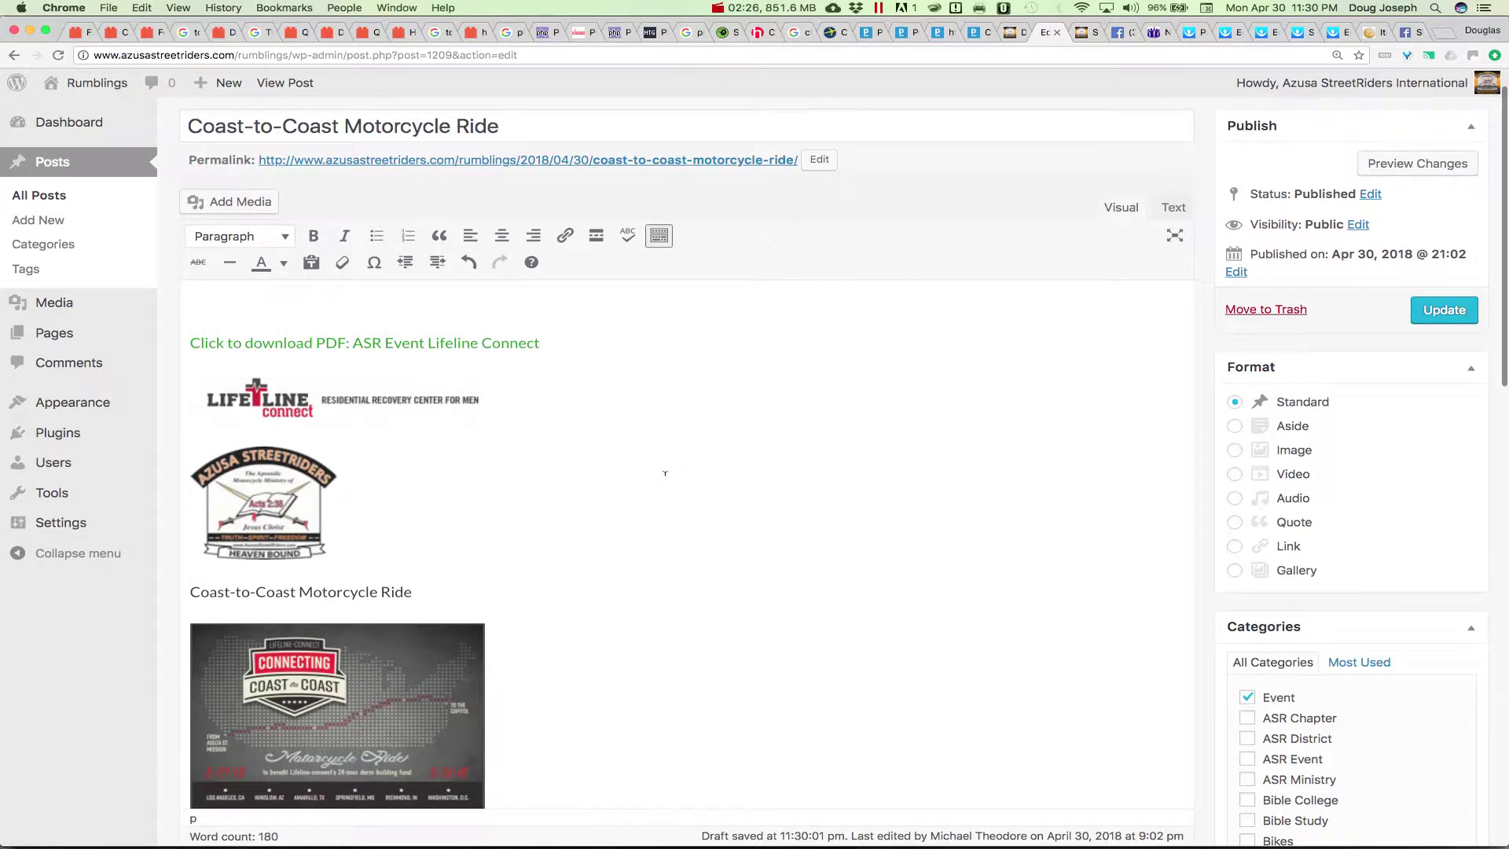
{"action": "scroll", "coordinate": [665, 473], "scroll_direction": "up", "scroll_amount": 2}
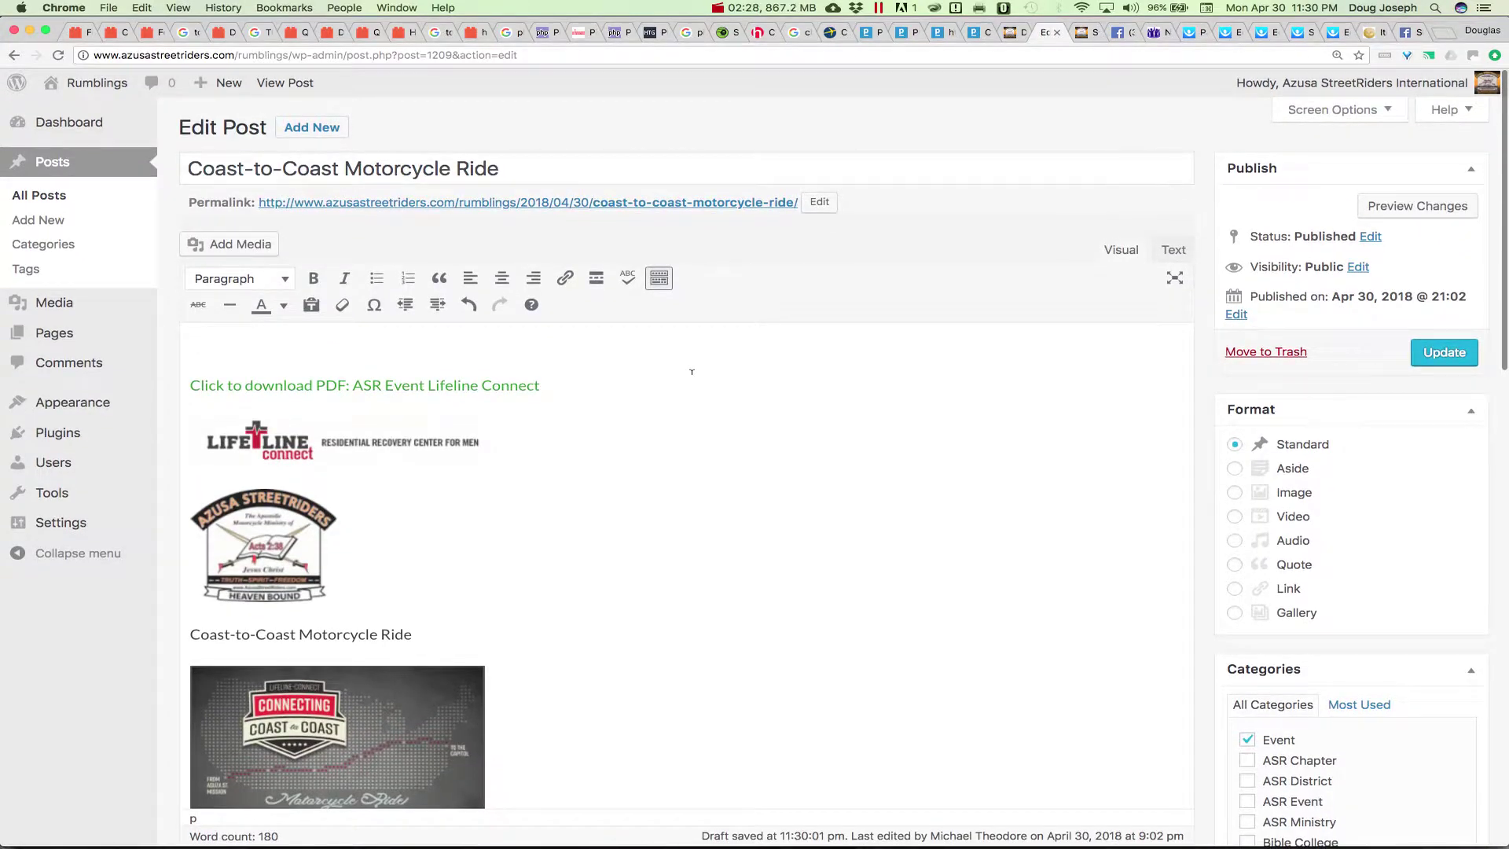
{"action": "key", "text": "Up"}
Upload the ASR-Event-Lifeline-Connect.jpg flyer from Finder through Upload Files.
{"action": "left_click", "coordinate": [253, 248]}
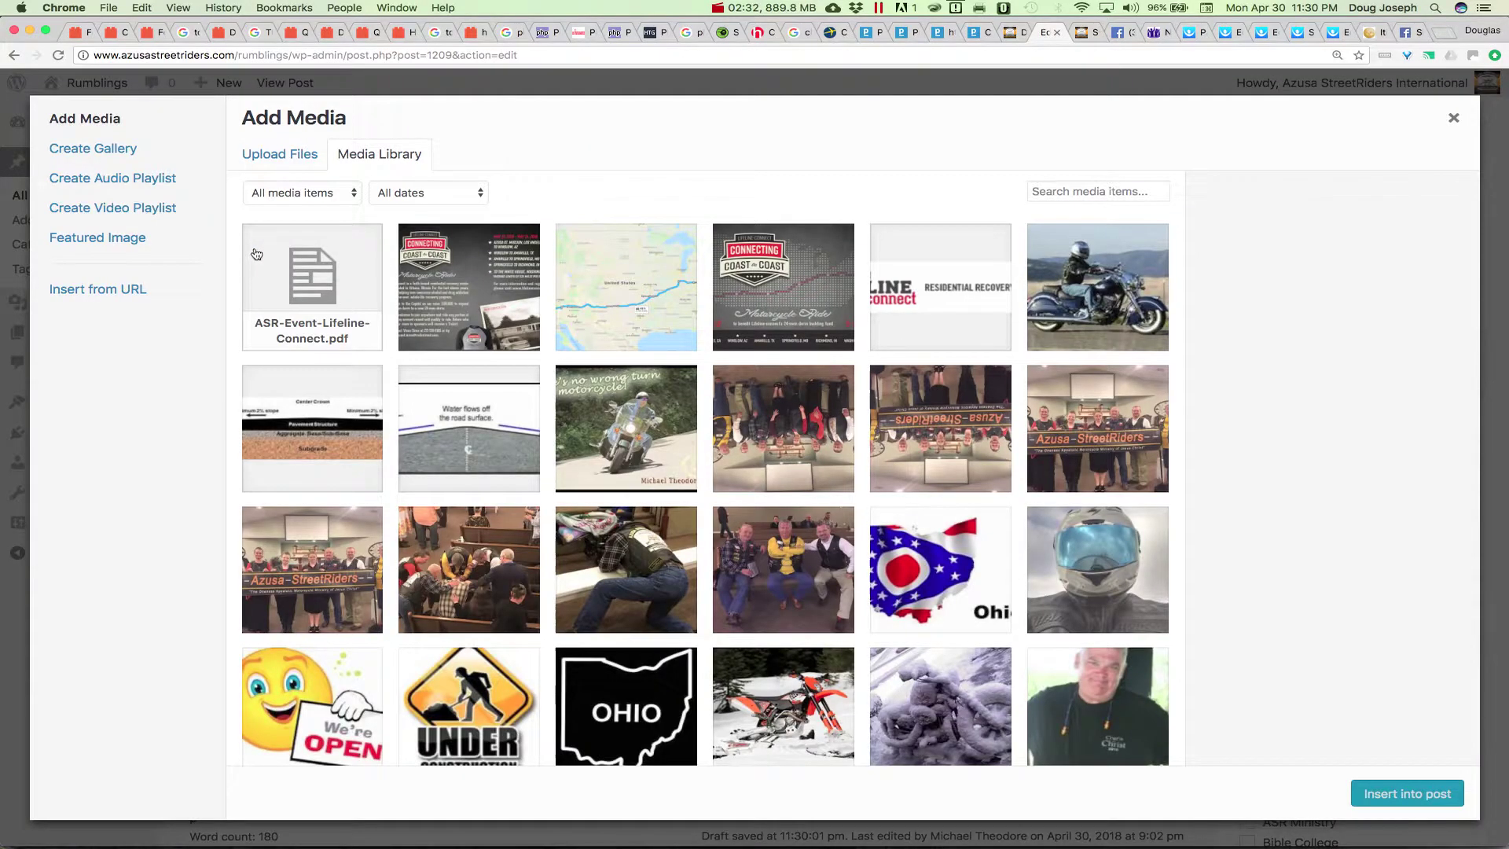
{"action": "left_click", "coordinate": [286, 154]}
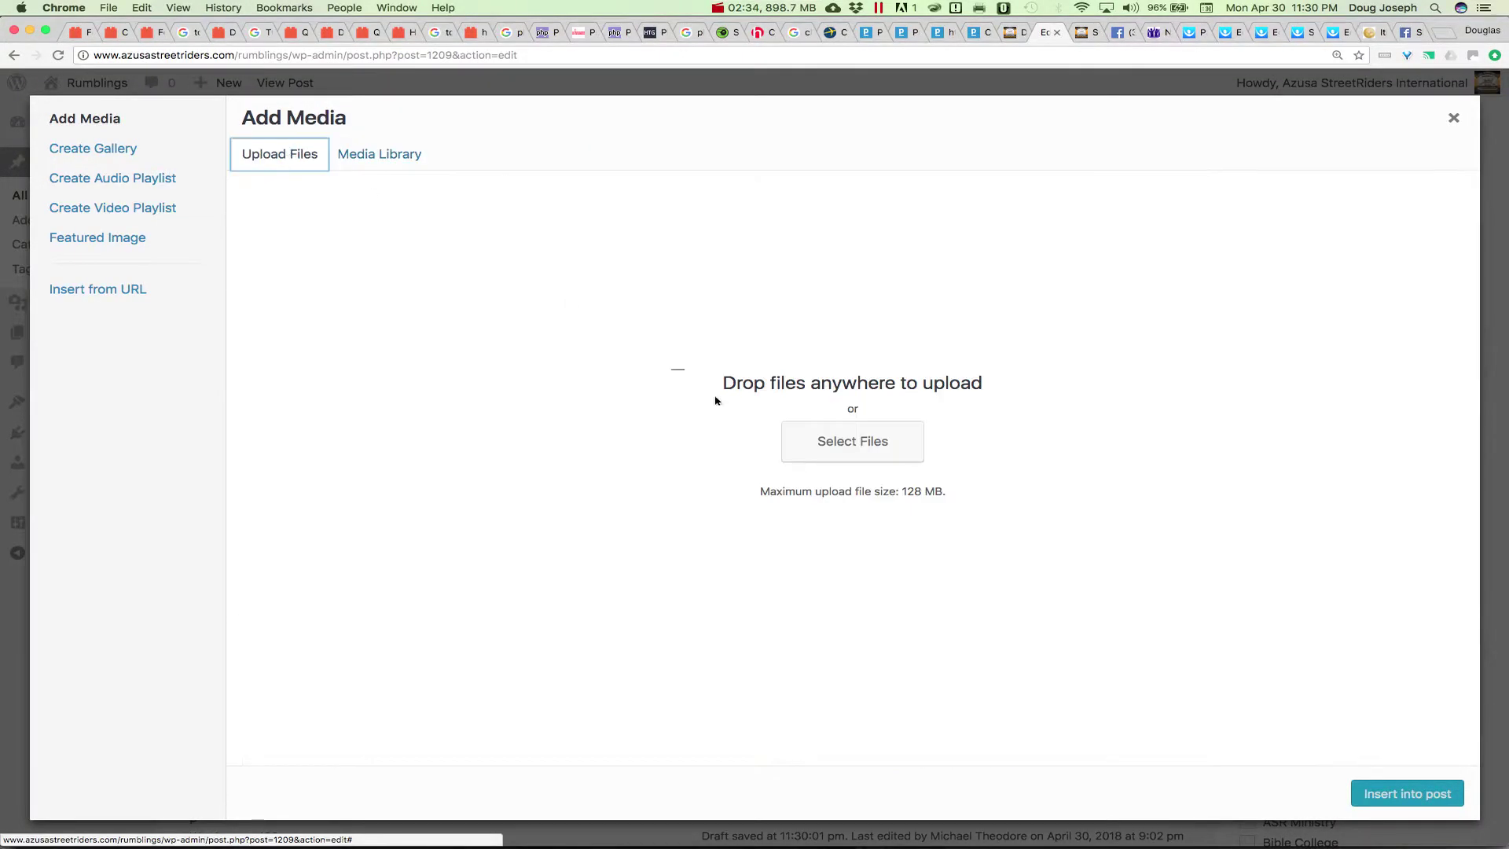
{"action": "left_click", "coordinate": [808, 441]}
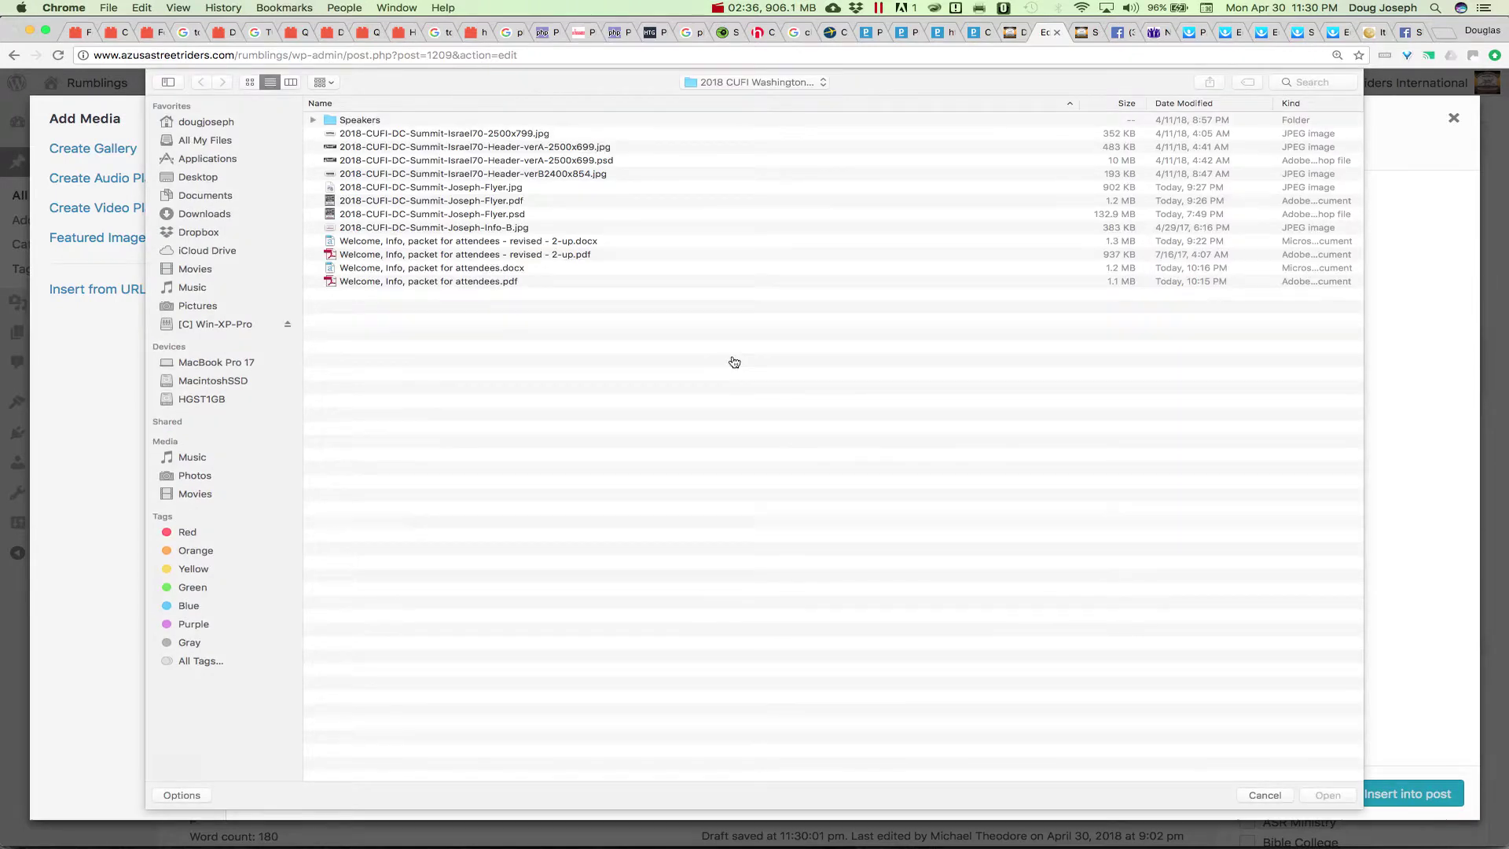
{"action": "key", "text": "super+Tab"}
{"action": "left_click", "coordinate": [274, 129]}
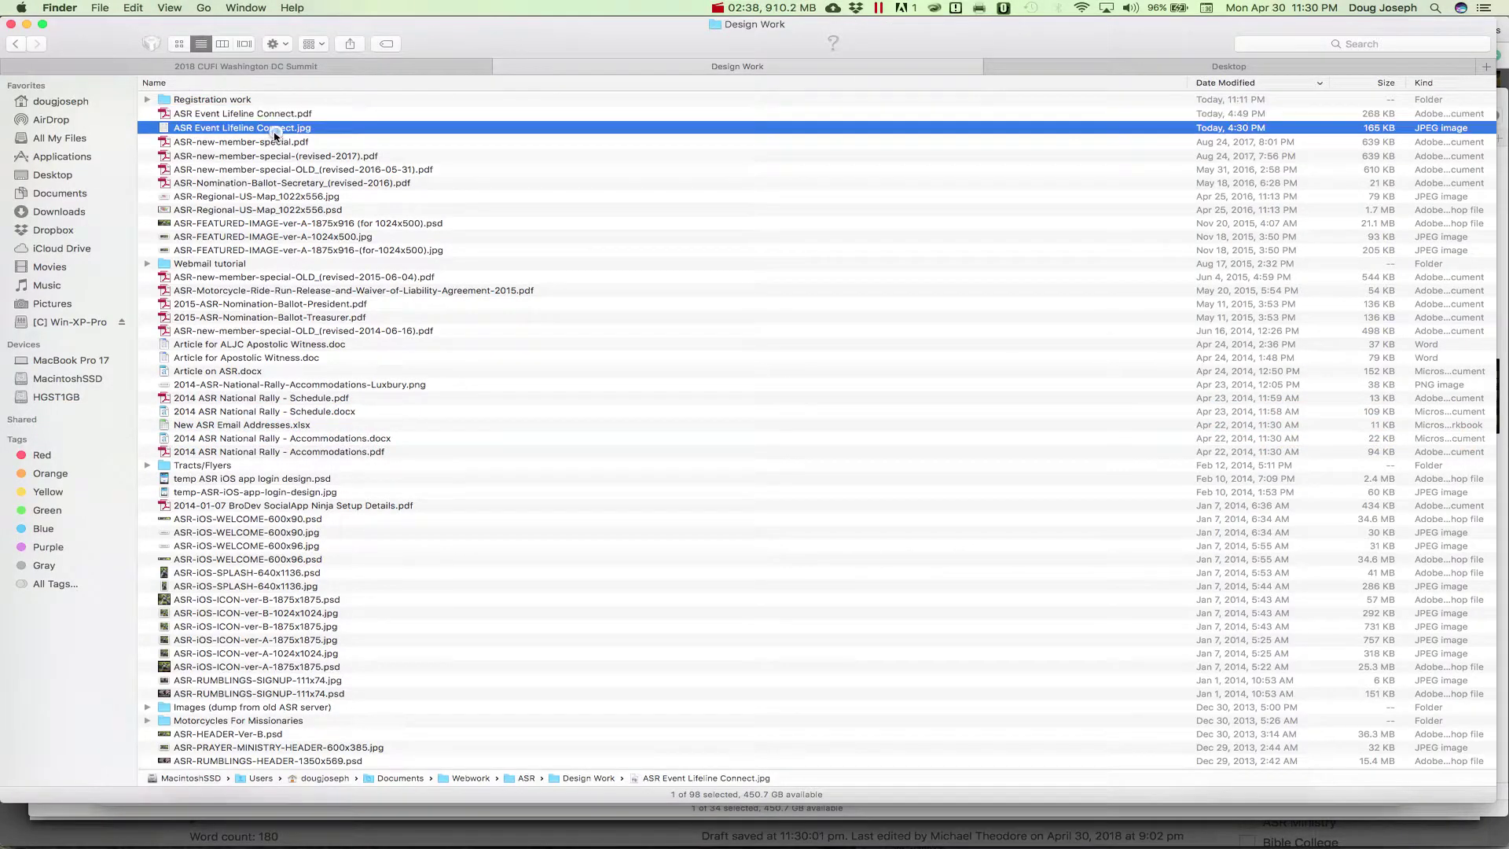
{"action": "left_click_drag", "start_coordinate": [273, 135], "coordinate": [731, 496]}
{"action": "key", "text": "super+Tab"}
{"action": "left_click", "coordinate": [1327, 794]}
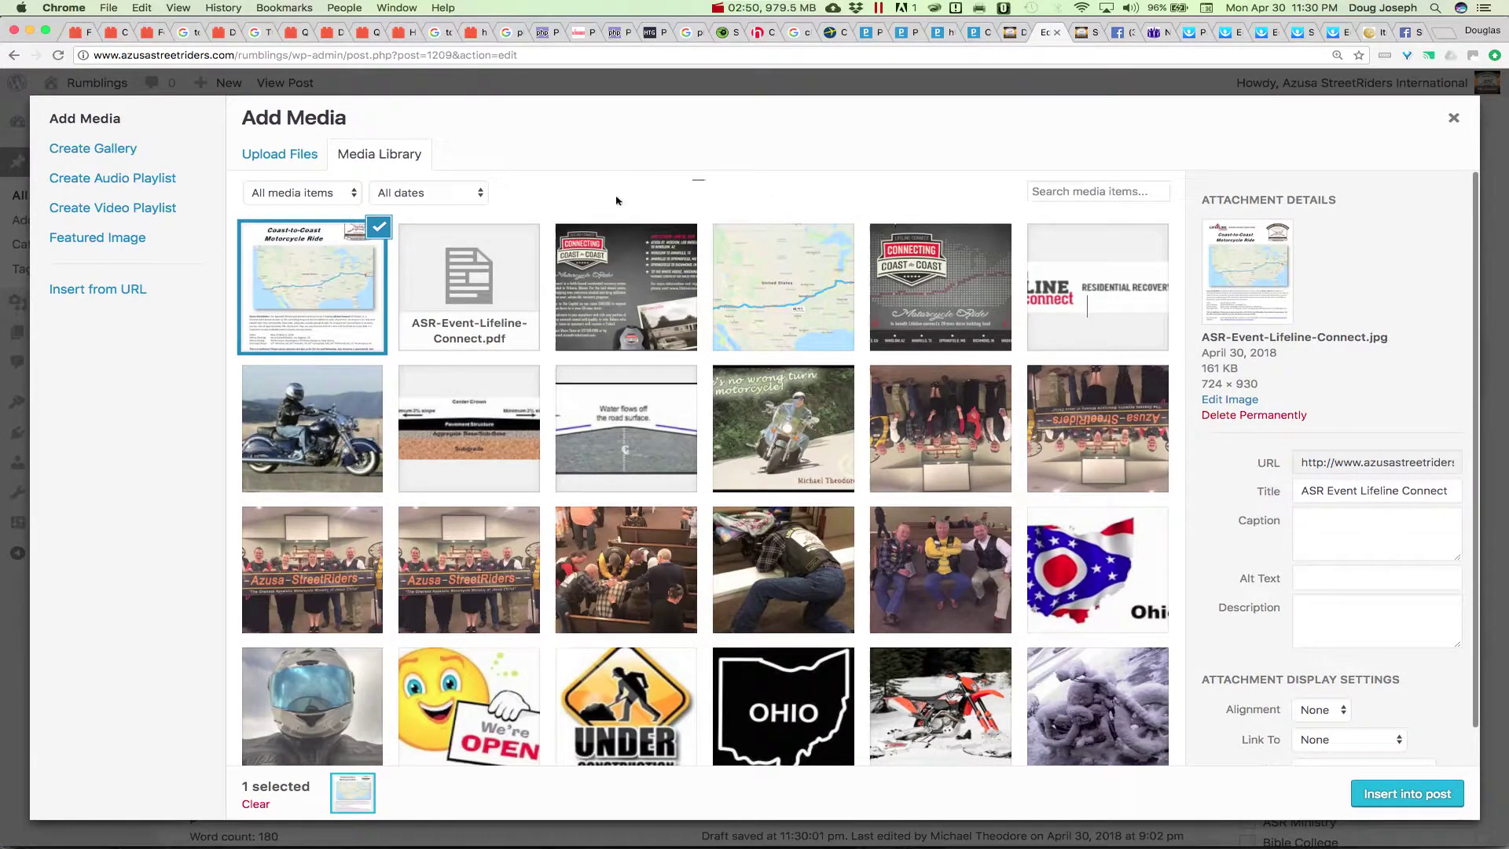
Copy the PDF's file URL from its attachment details, then select the flyer JPG.
{"action": "left_click", "coordinate": [470, 289]}
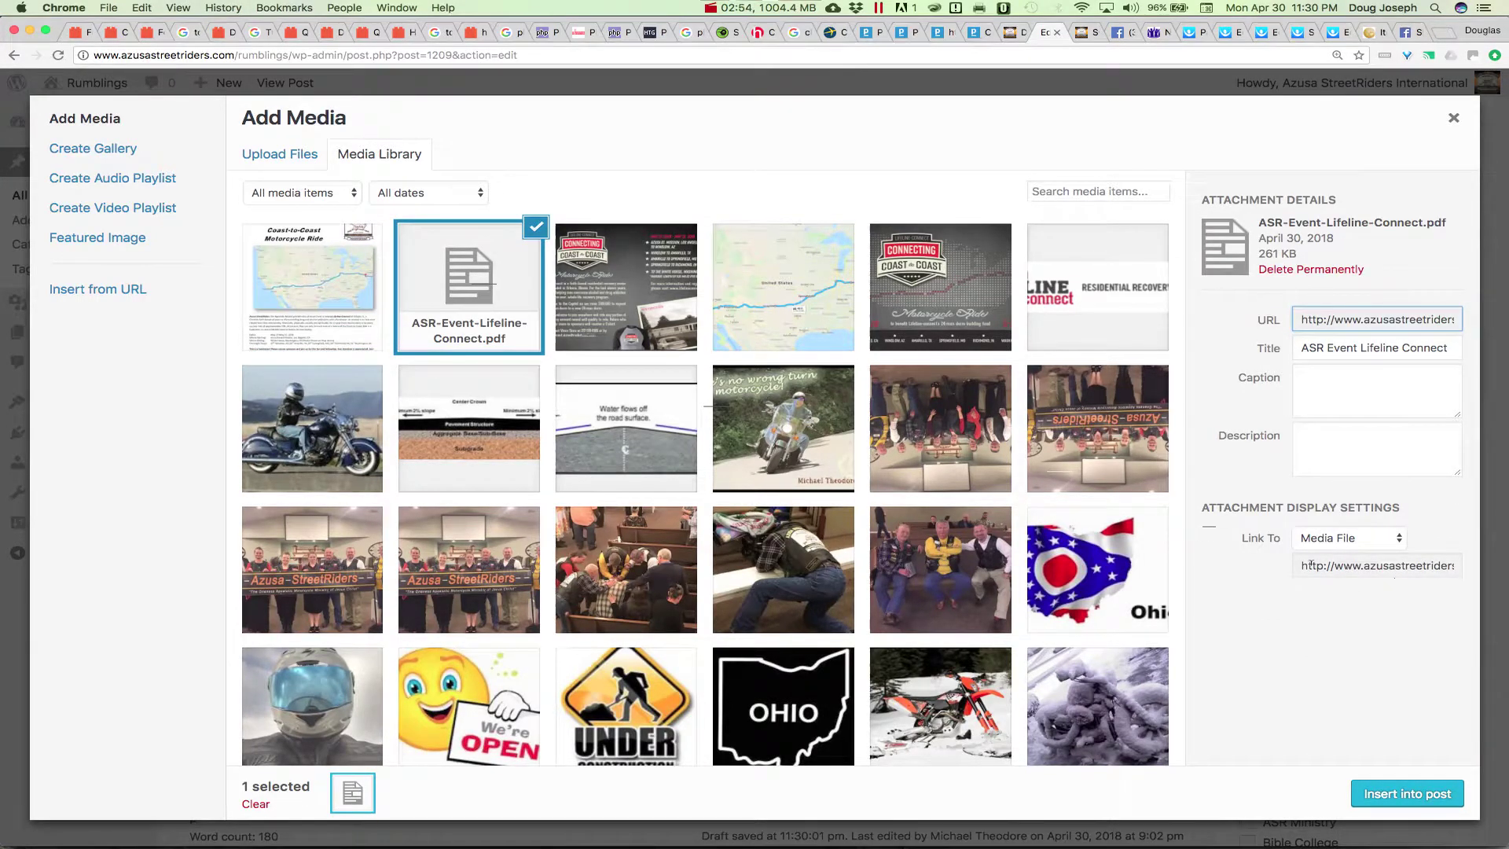
{"action": "left_click_drag", "start_coordinate": [1300, 564], "coordinate": [1475, 567]}
{"action": "key", "text": "super+c"}
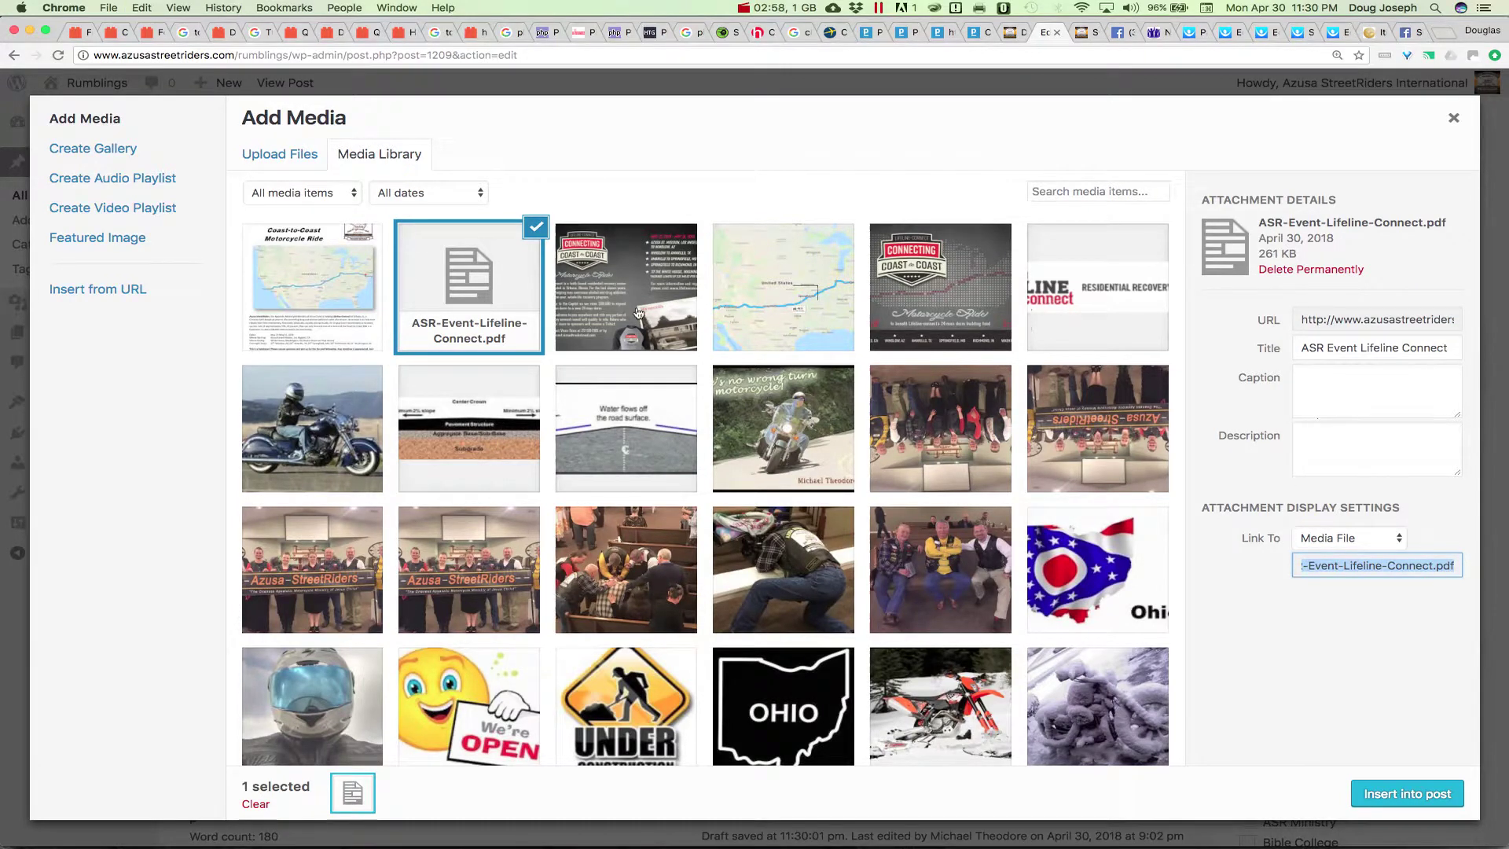
{"action": "left_click", "coordinate": [327, 293]}
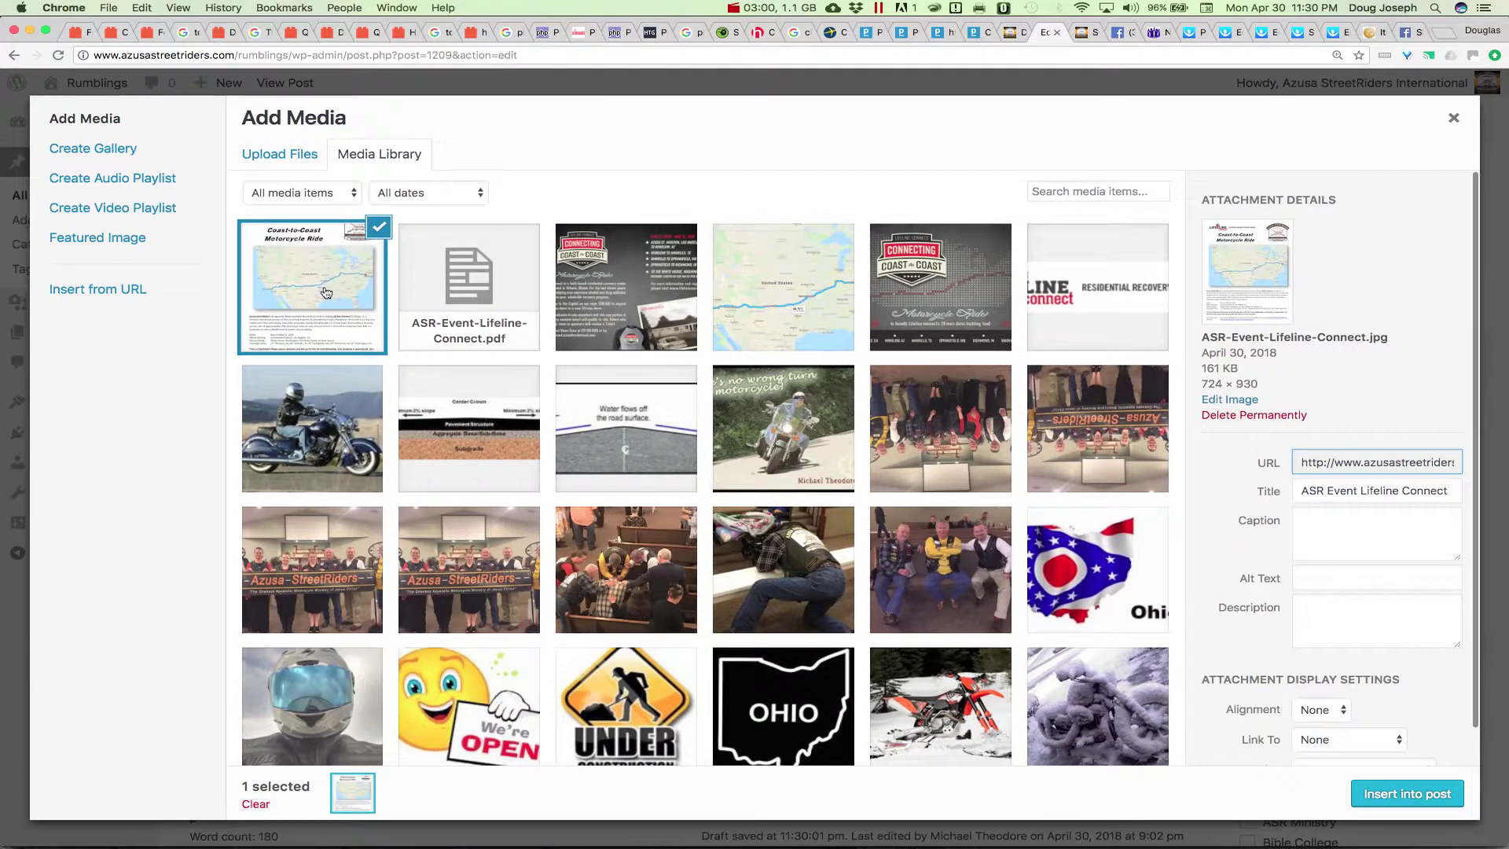
{"action": "scroll", "coordinate": [1273, 704], "scroll_direction": "down", "scroll_amount": 1}
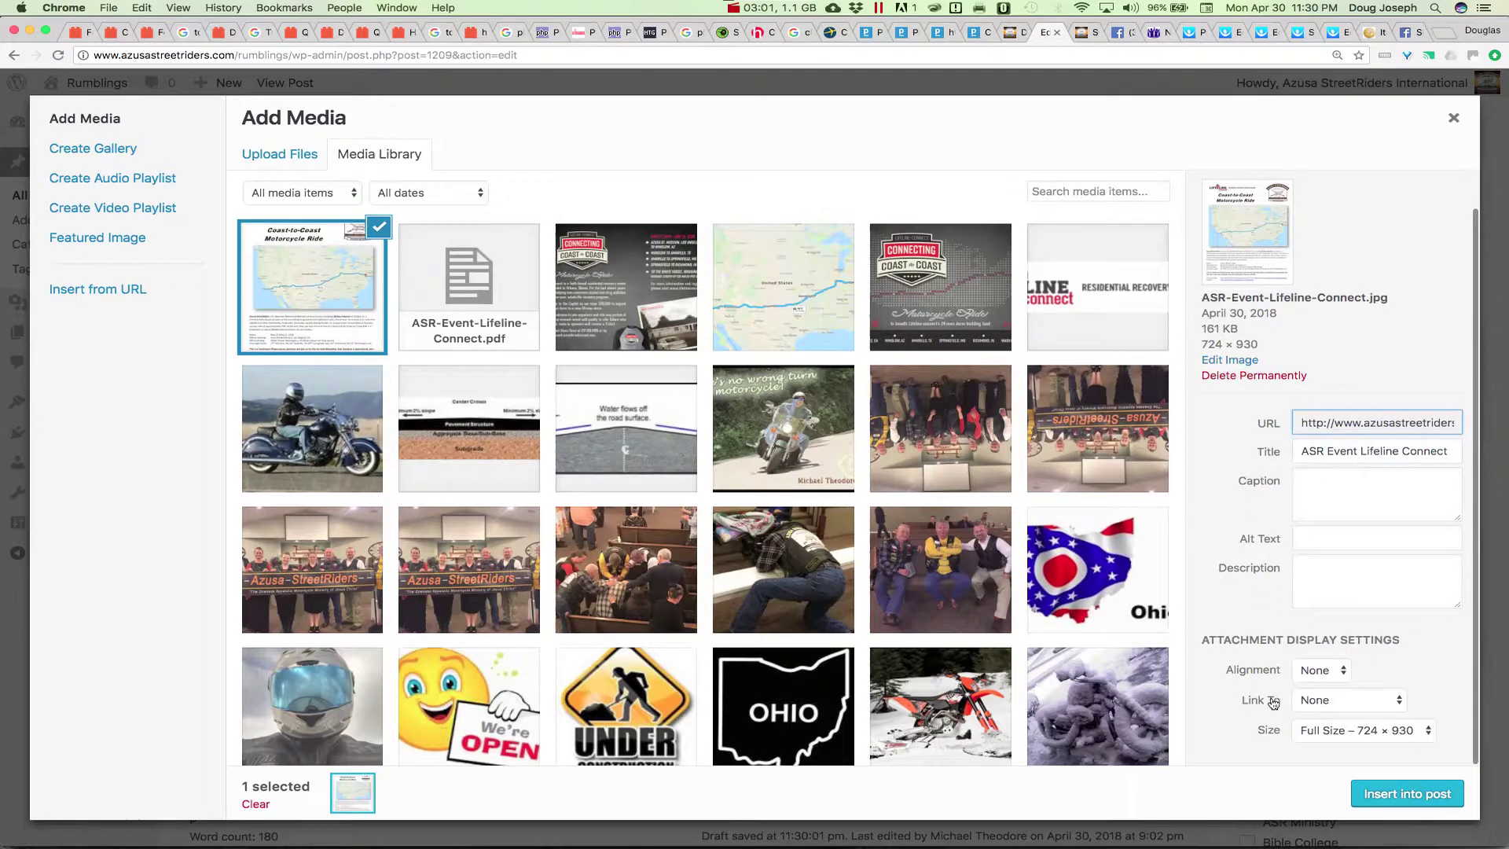
Link the flyer to the pasted PDF URL via Custom URL and insert it into the post.
{"action": "left_click", "coordinate": [1314, 701]}
{"action": "left_click", "coordinate": [1328, 745]}
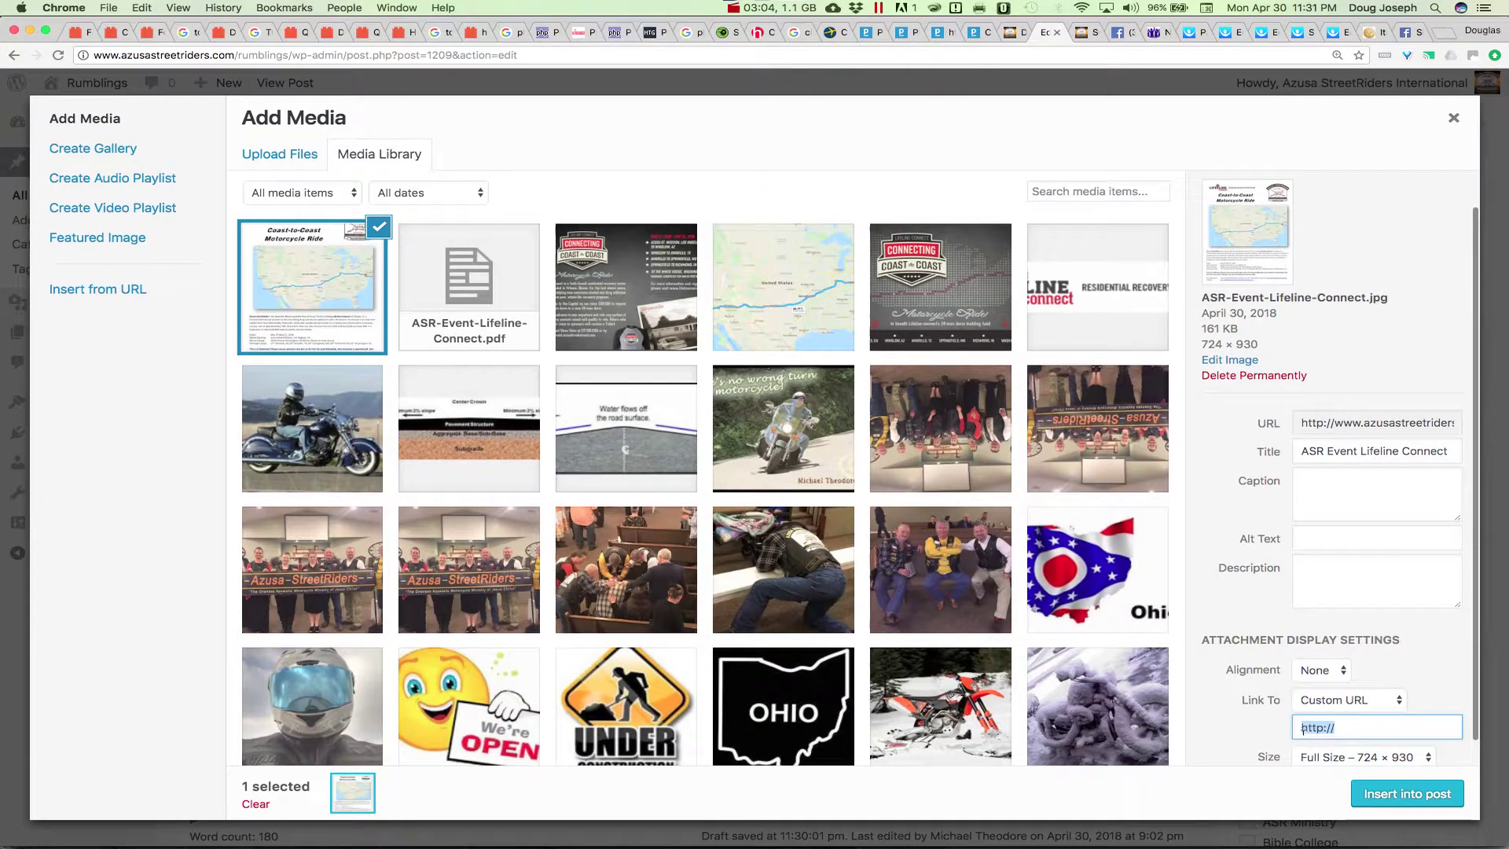
{"action": "right_click", "coordinate": [1348, 727]}
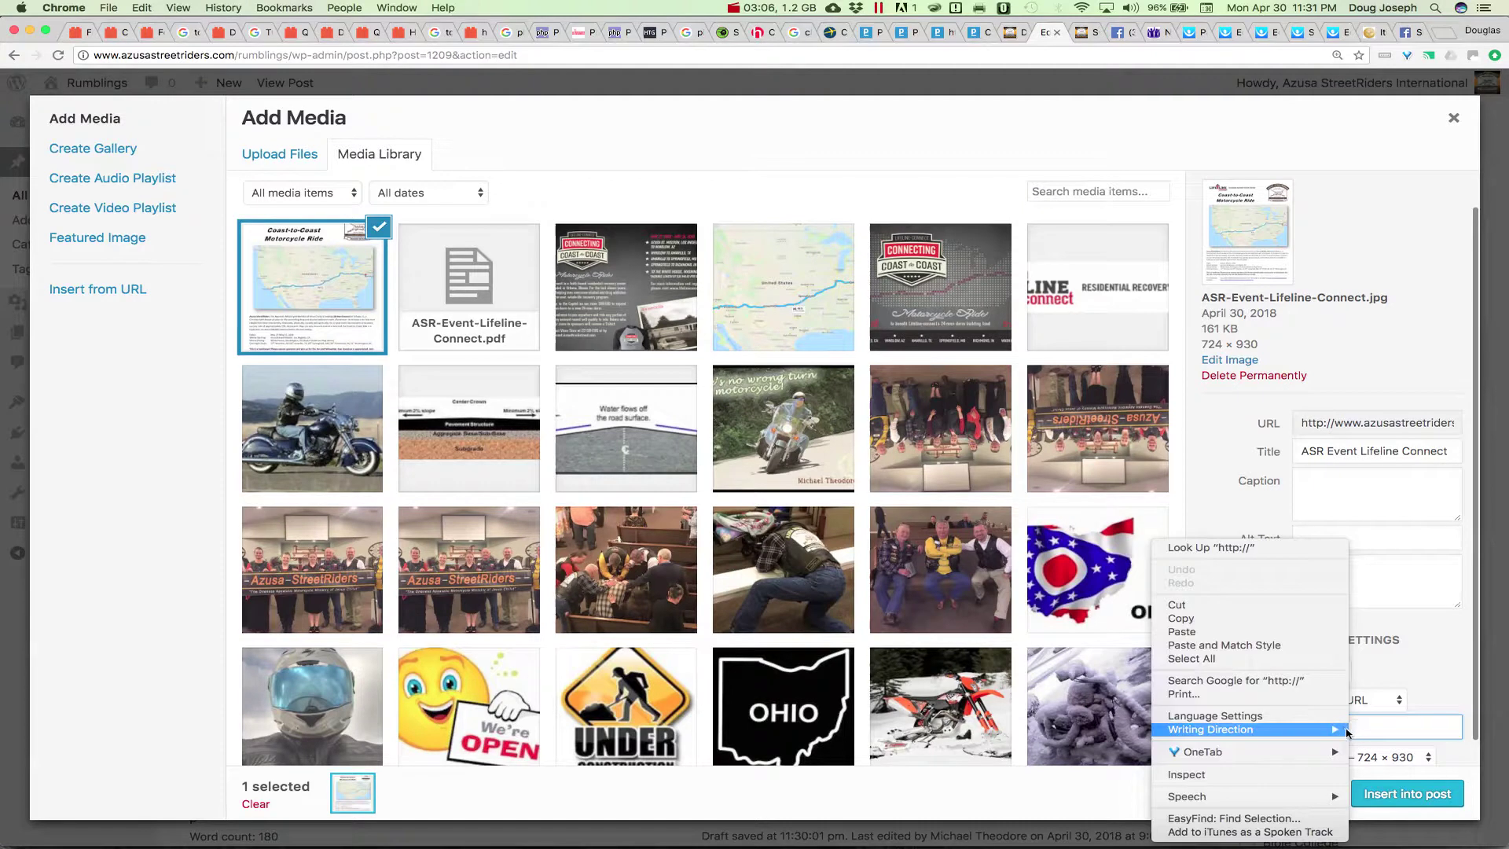
{"action": "left_click", "coordinate": [1273, 631]}
{"action": "key", "text": "super+a"}
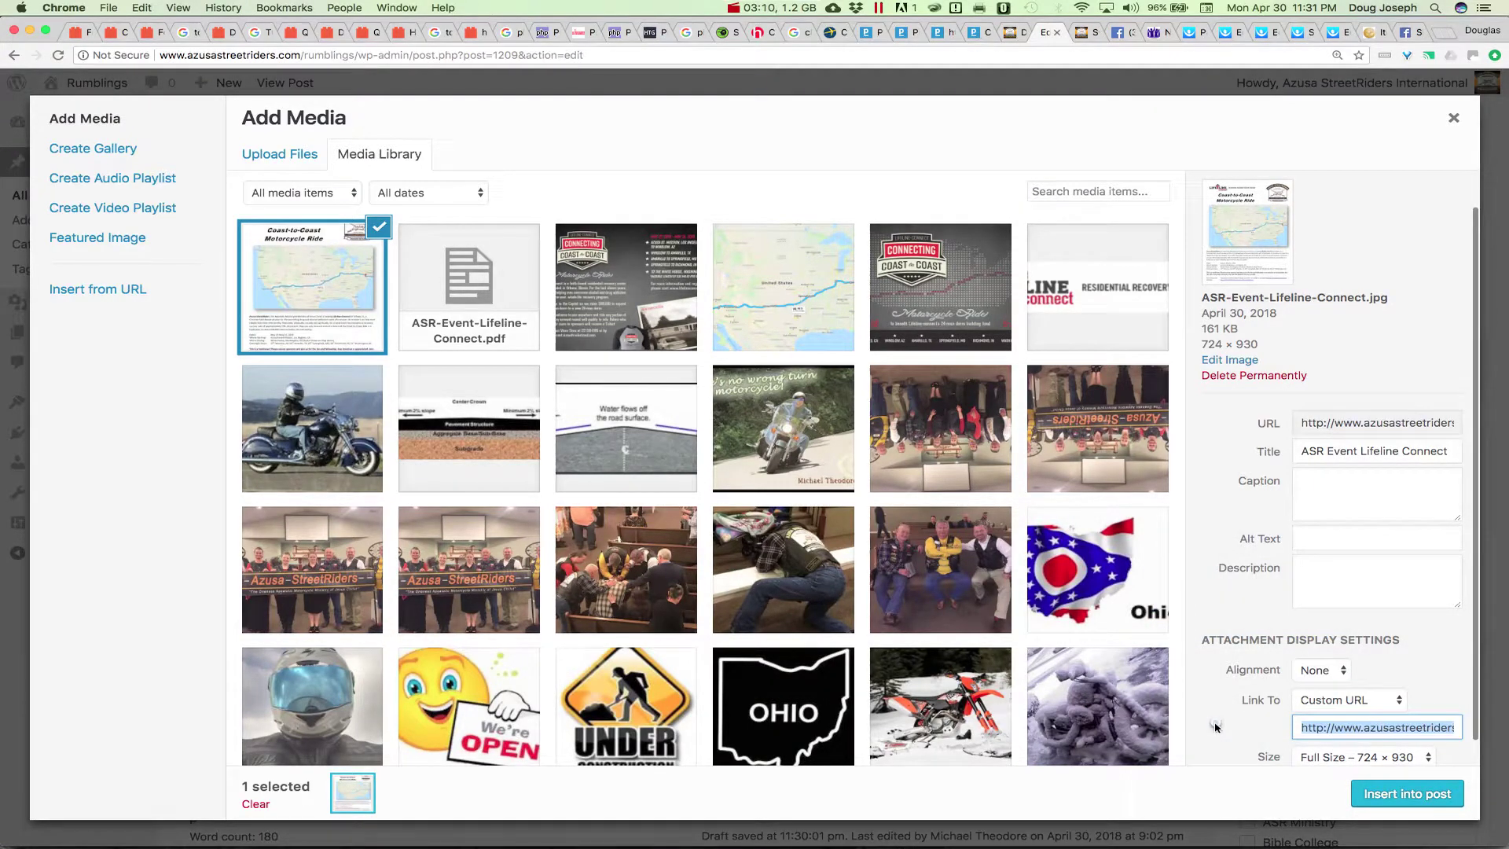
{"action": "left_click", "coordinate": [1345, 727]}
{"action": "left_click", "coordinate": [1375, 792]}
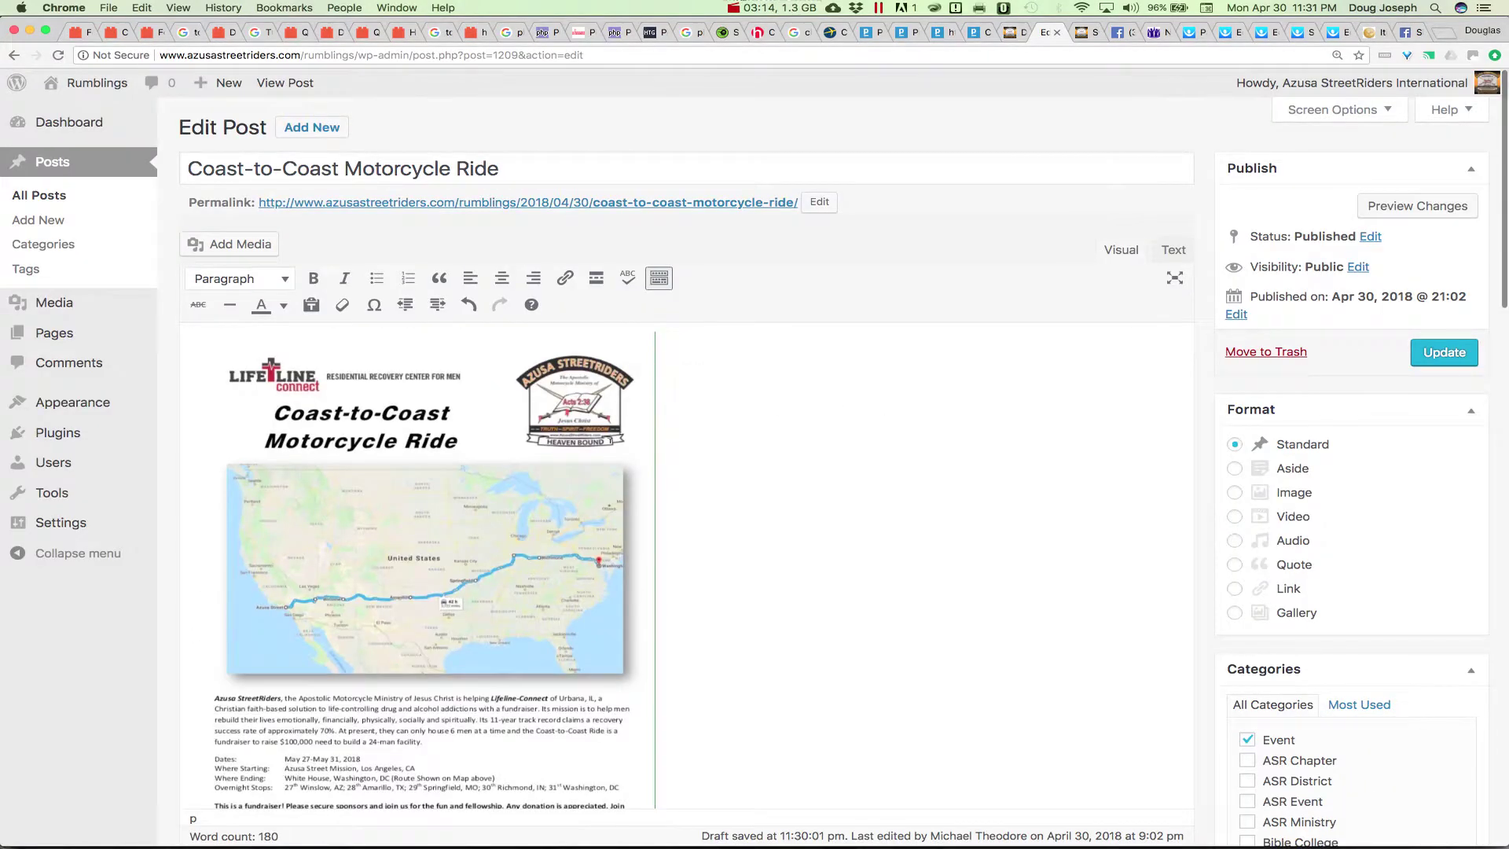
{"action": "left_click", "coordinate": [608, 442]}
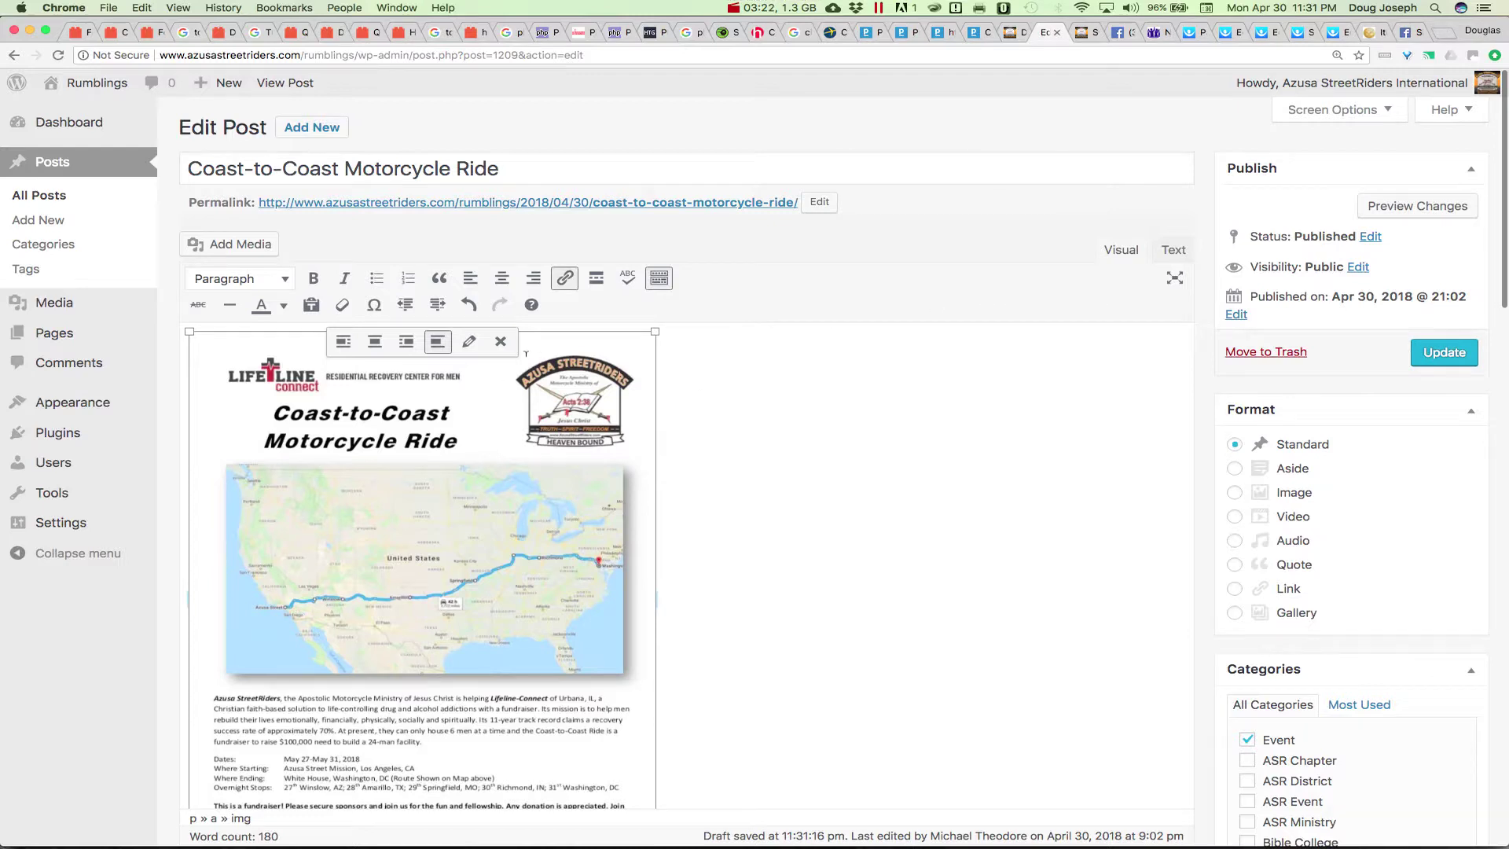
{"action": "left_click", "coordinate": [564, 278]}
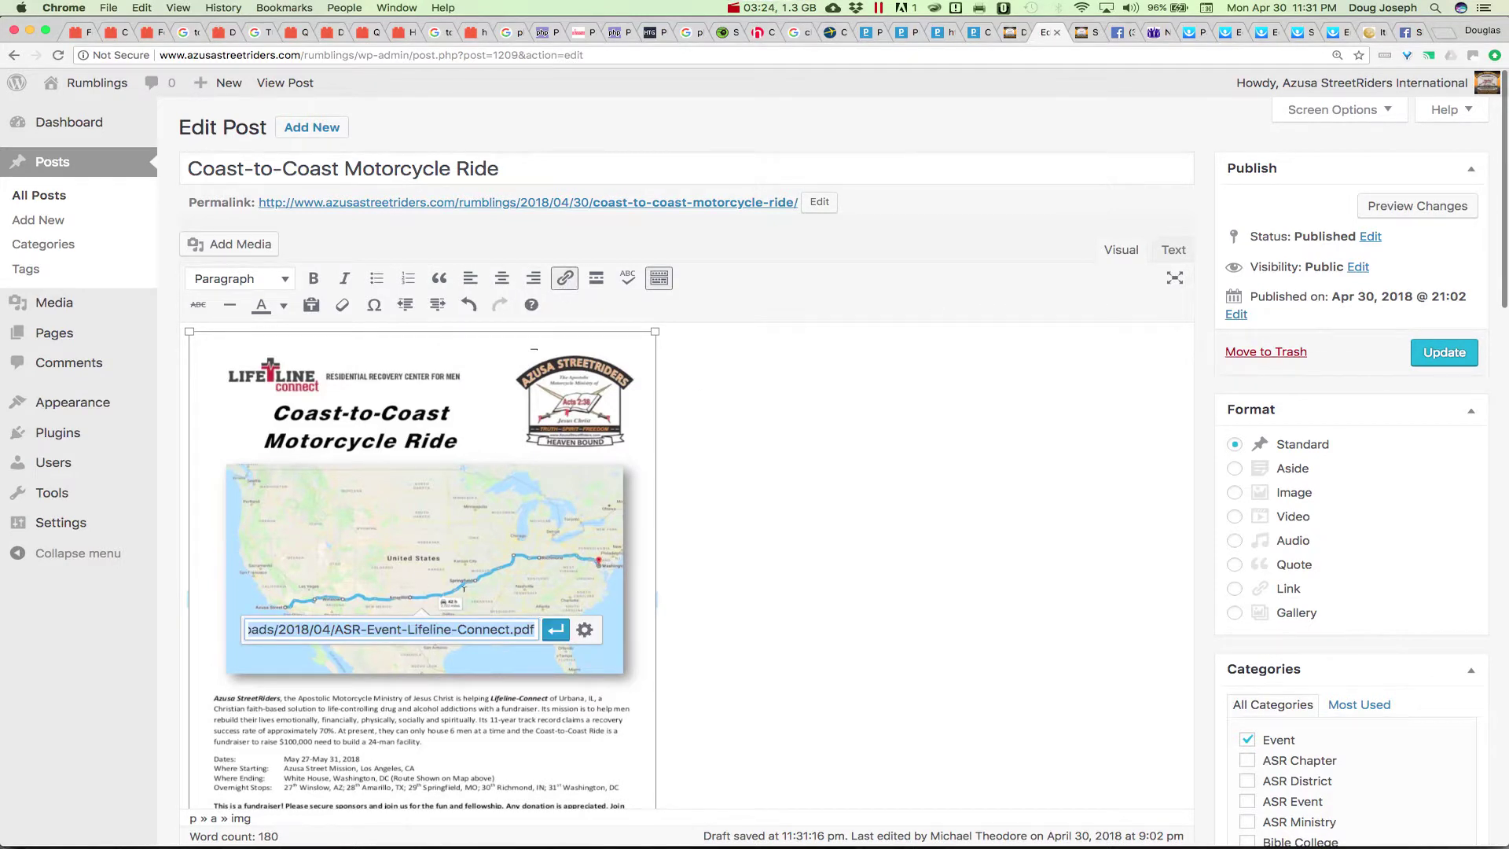
{"action": "left_click", "coordinate": [503, 627]}
{"action": "left_click_drag", "start_coordinate": [536, 628], "coordinate": [425, 626]}
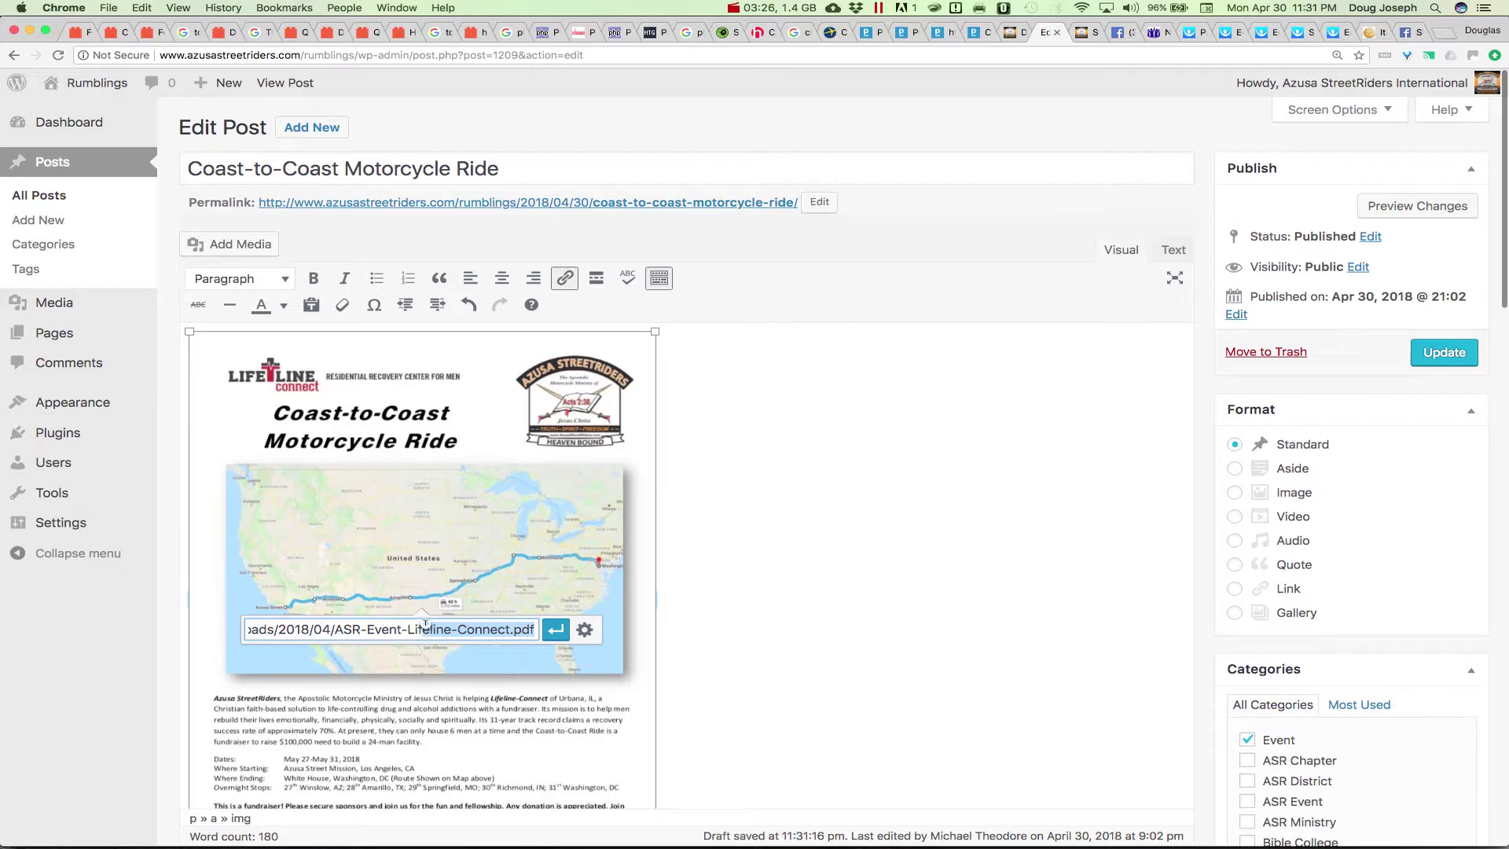
{"action": "left_click", "coordinate": [765, 435]}
{"action": "scroll", "coordinate": [731, 464], "scroll_direction": "down", "scroll_amount": 3}
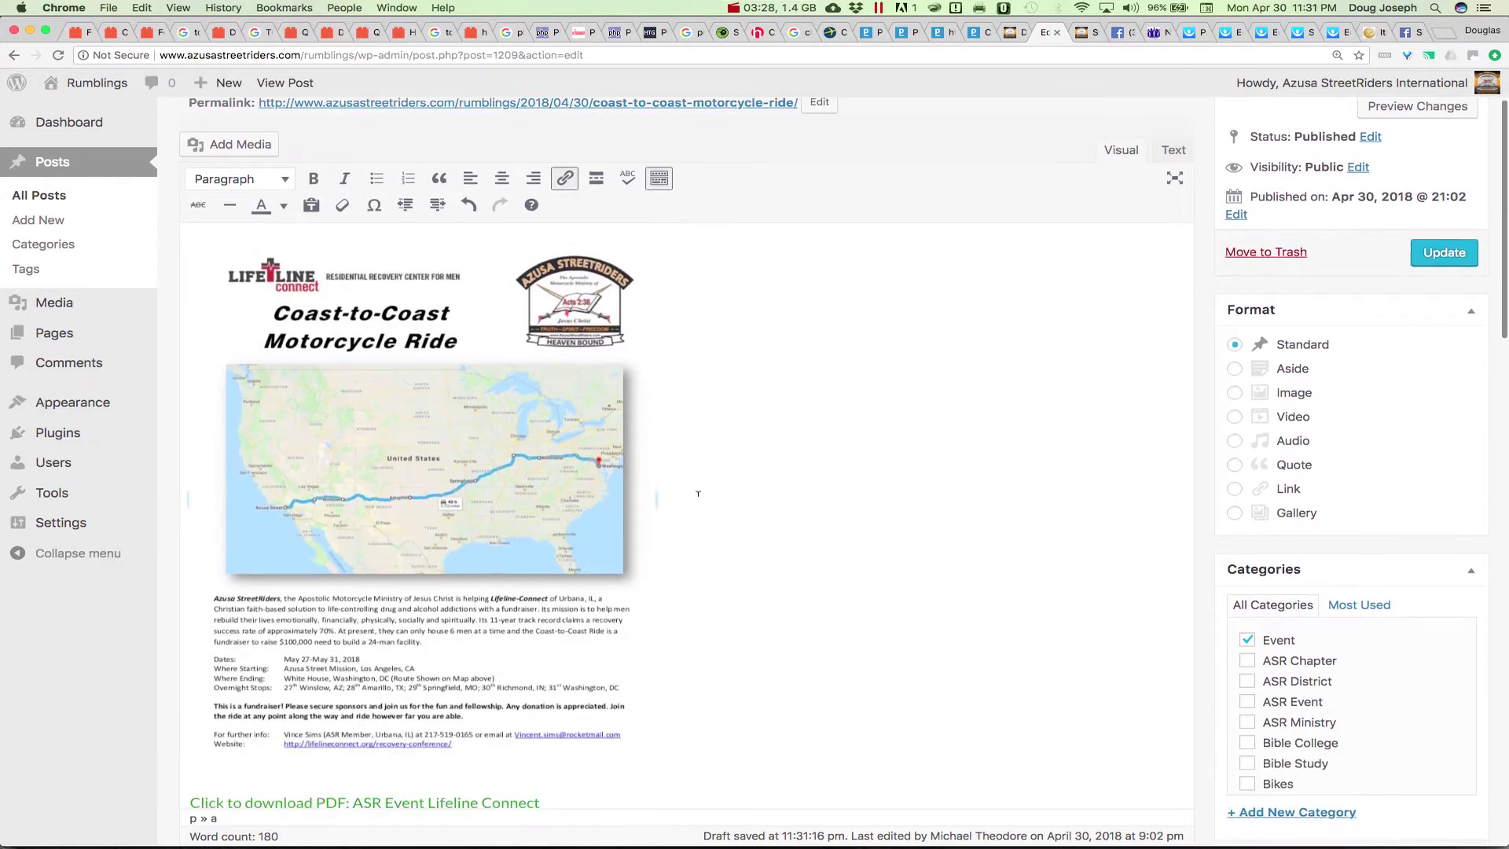
{"action": "scroll", "coordinate": [698, 494], "scroll_direction": "up", "scroll_amount": 3}
{"action": "scroll", "coordinate": [697, 494], "scroll_direction": "down", "scroll_amount": 4}
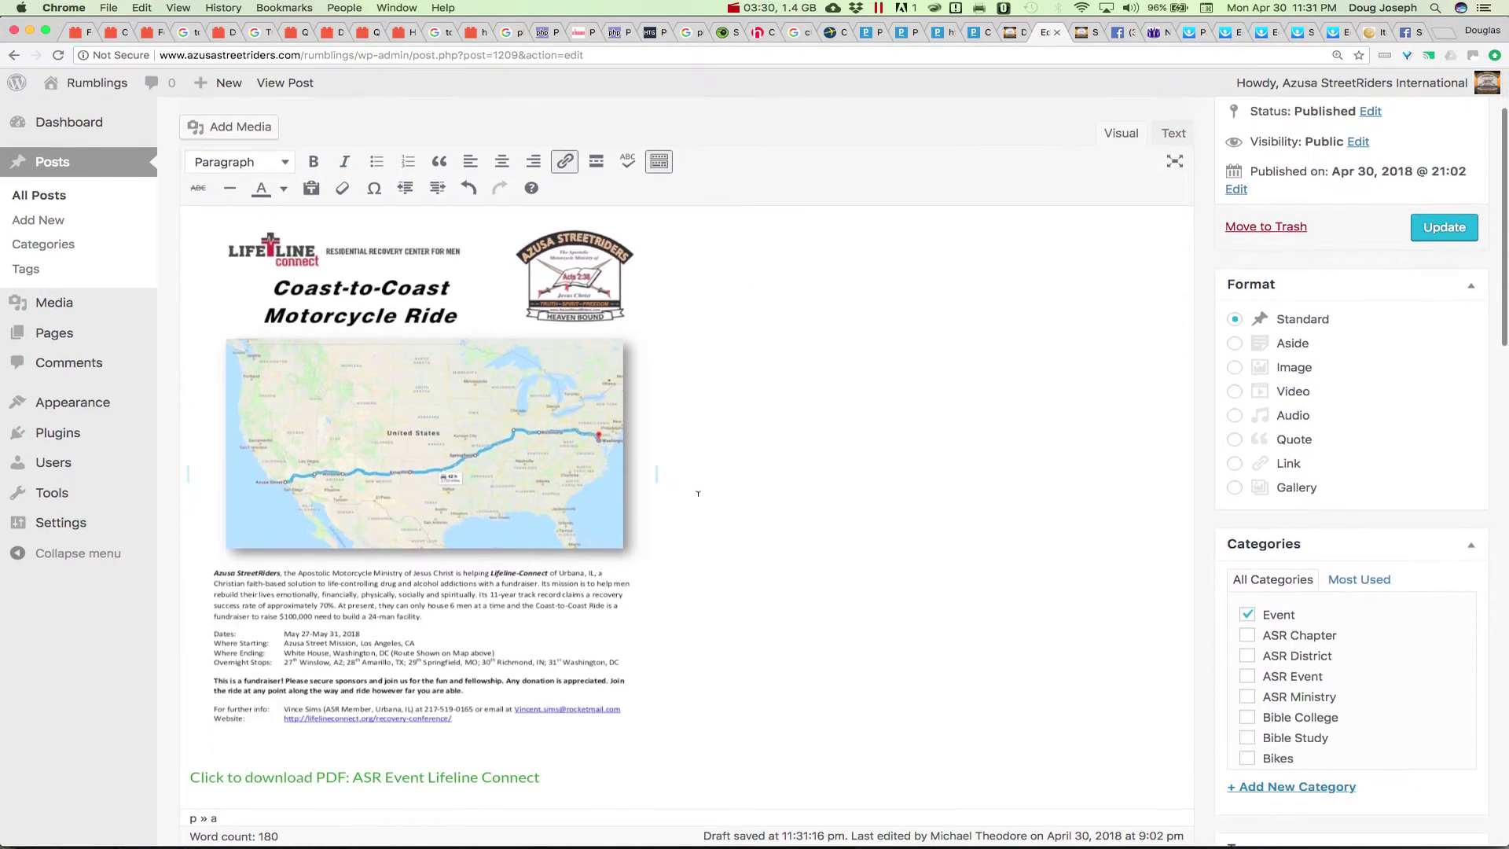
{"action": "scroll", "coordinate": [698, 493], "scroll_direction": "up", "scroll_amount": 3}
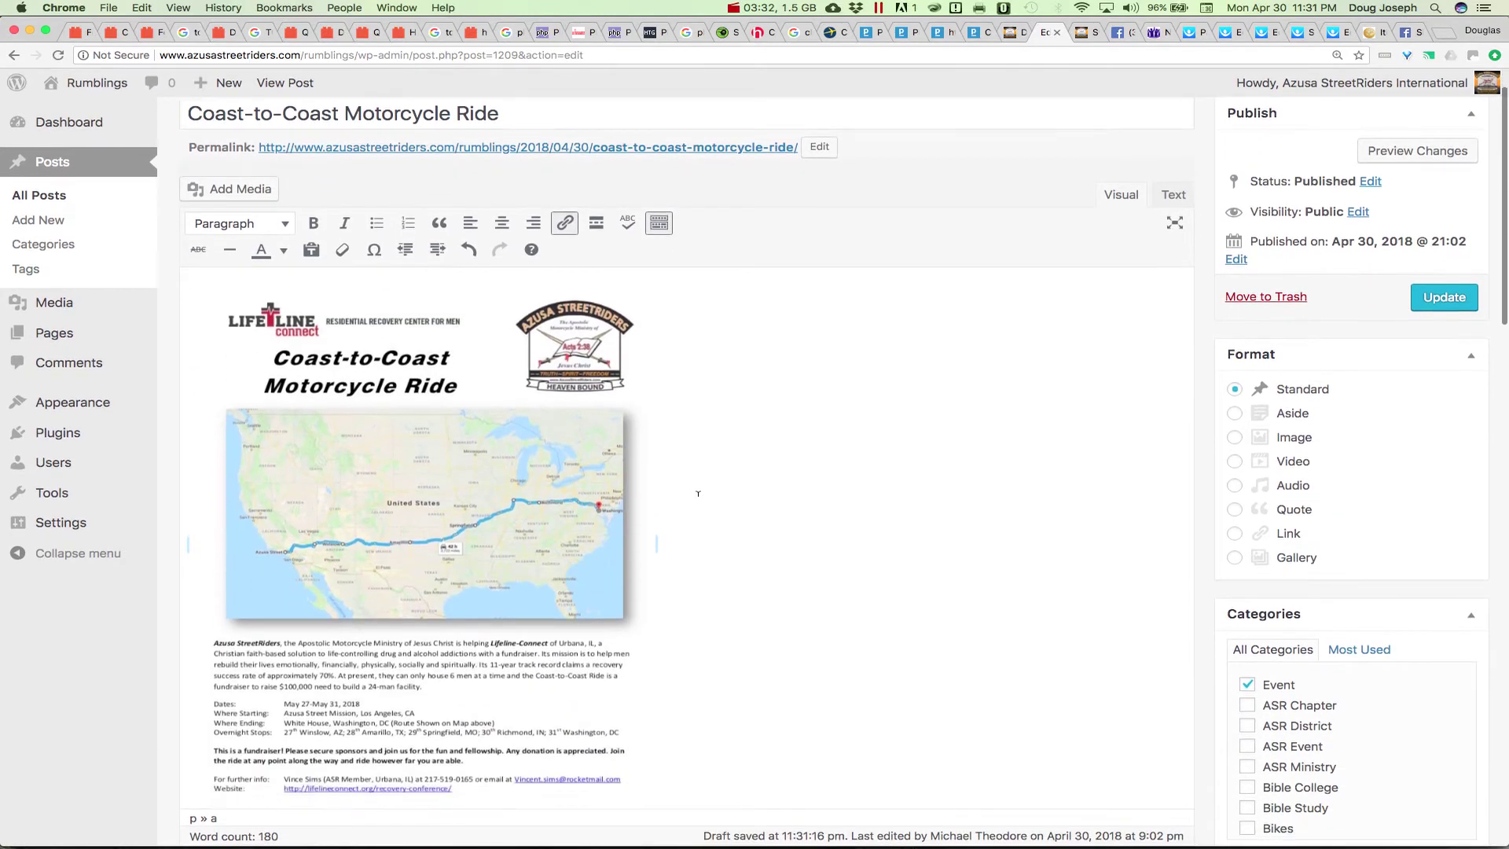
Update the published post, saving the linked flyer and PDF download link.
{"action": "left_click", "coordinate": [1427, 333]}
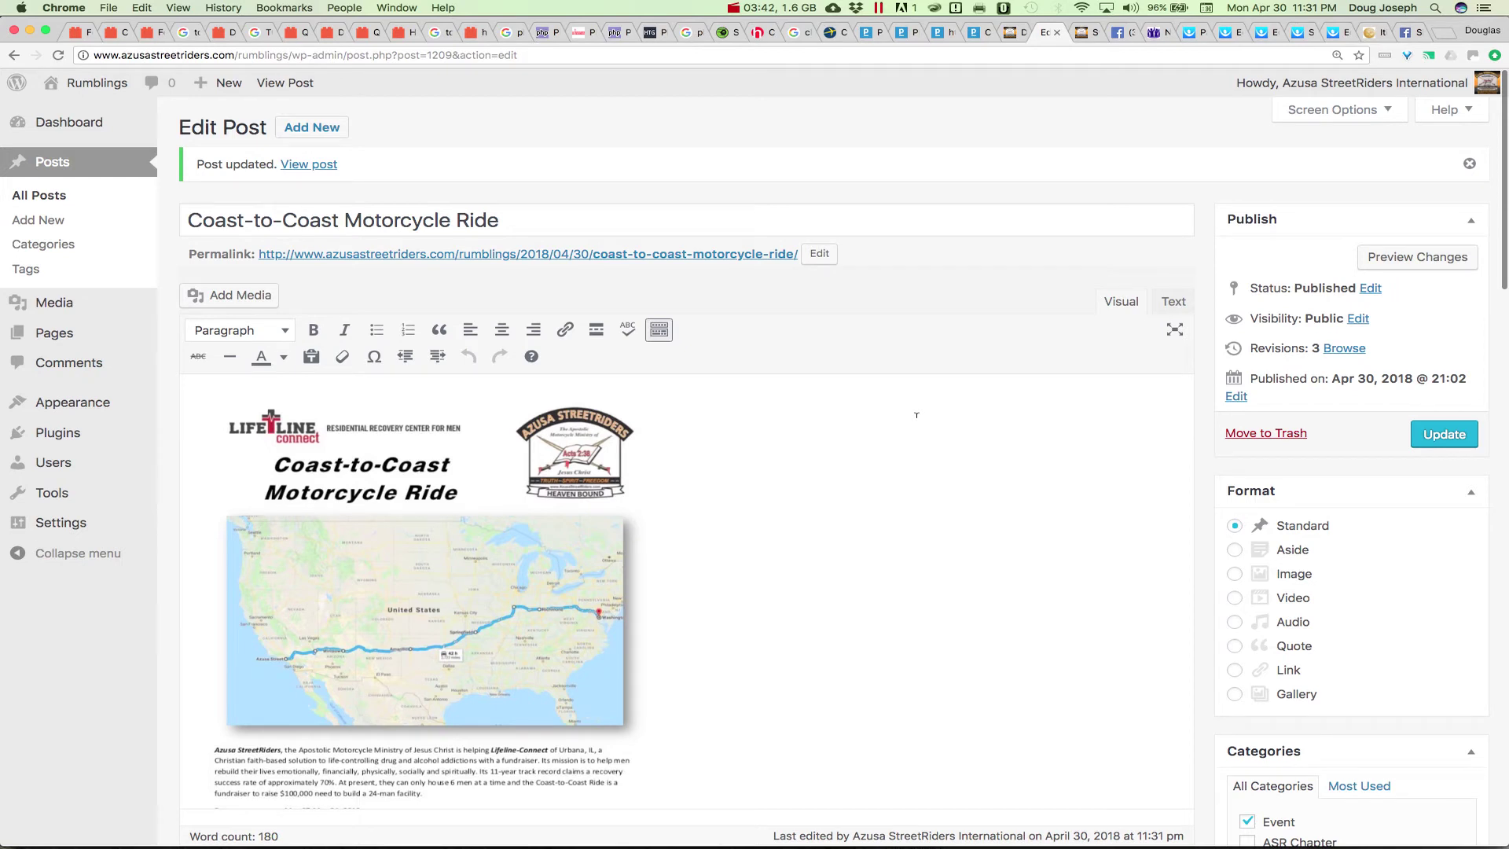
{"action": "key", "text": "super+Tab"}
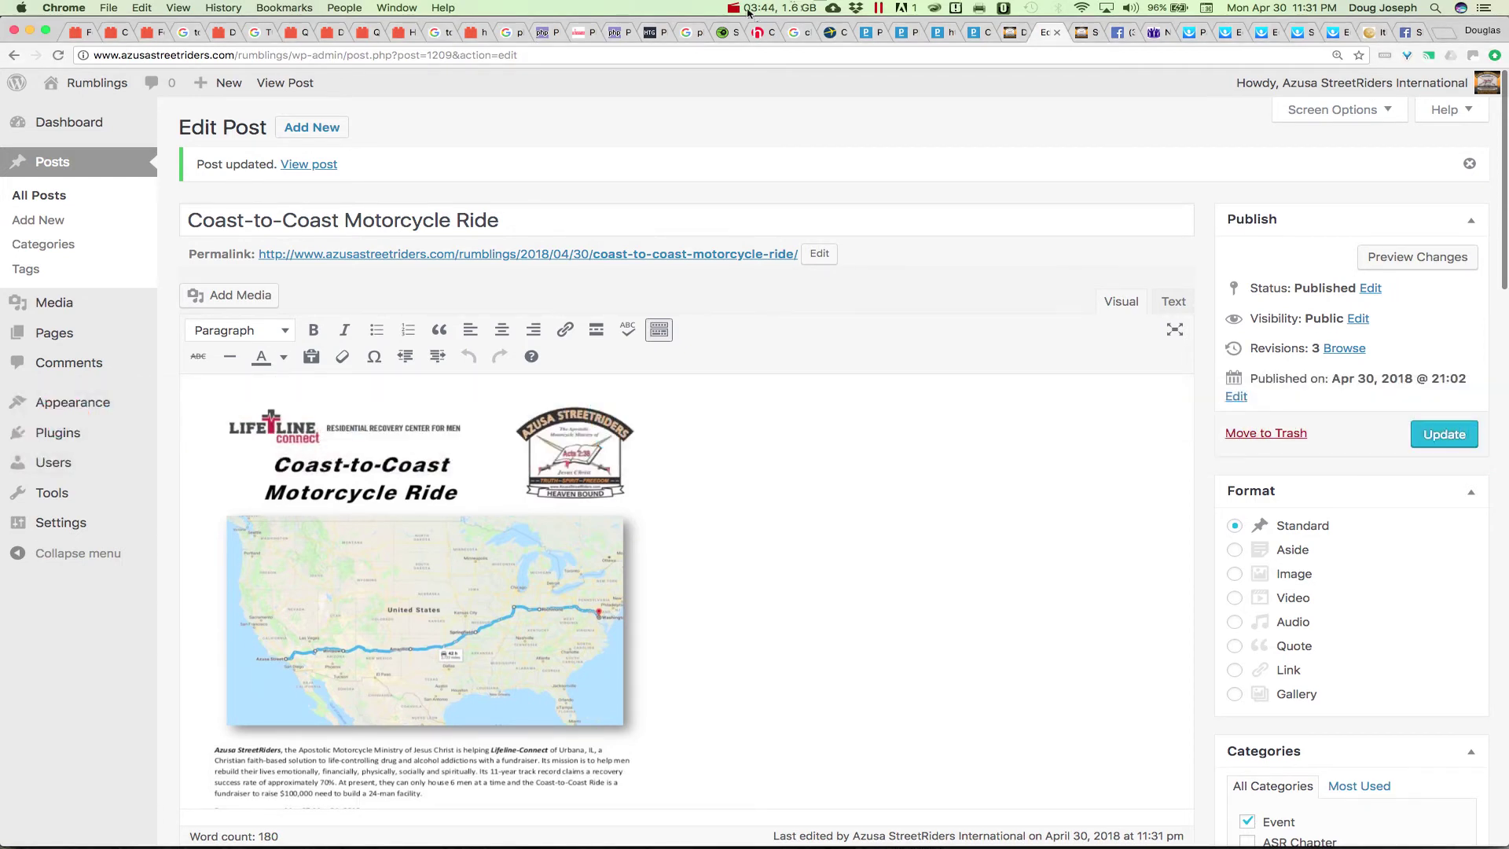